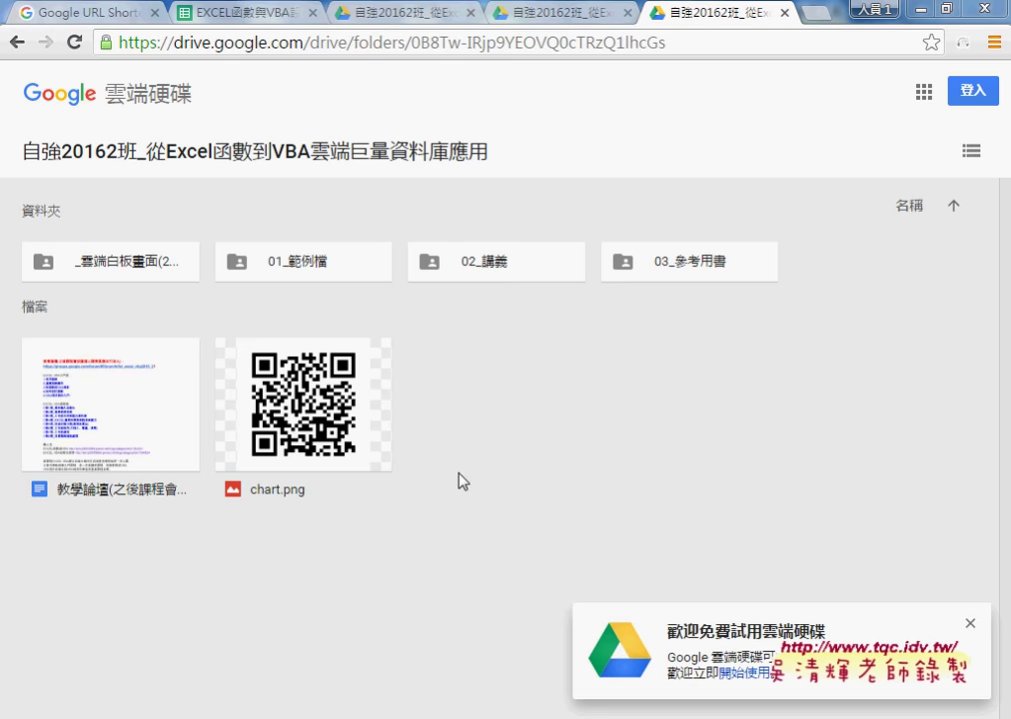
Open the 01_範例檔 folder and preview 範例檔.zip, browsing its 17-item top folder.
{"action": "double_click", "coordinate": [297, 262]}
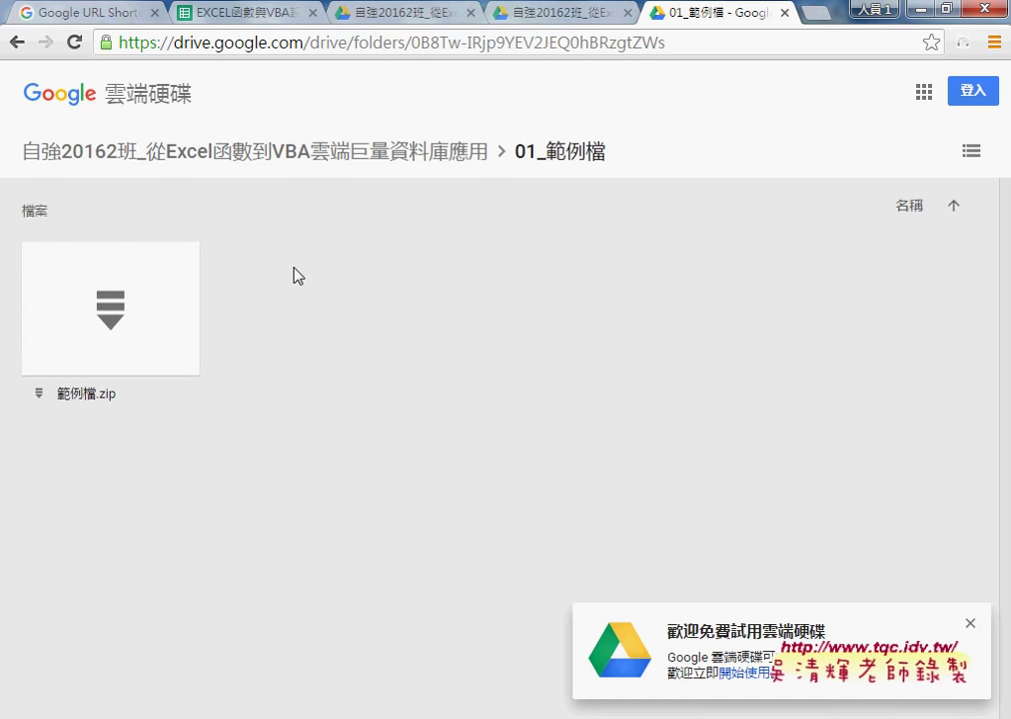
{"action": "double_click", "coordinate": [131, 326]}
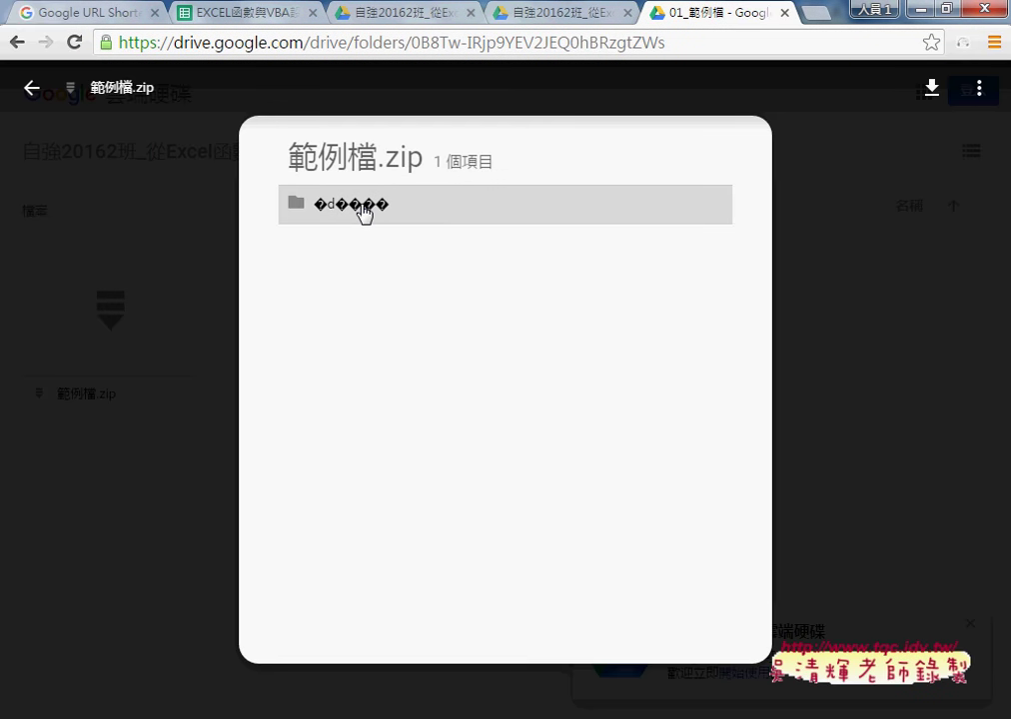
{"action": "left_click", "coordinate": [363, 212]}
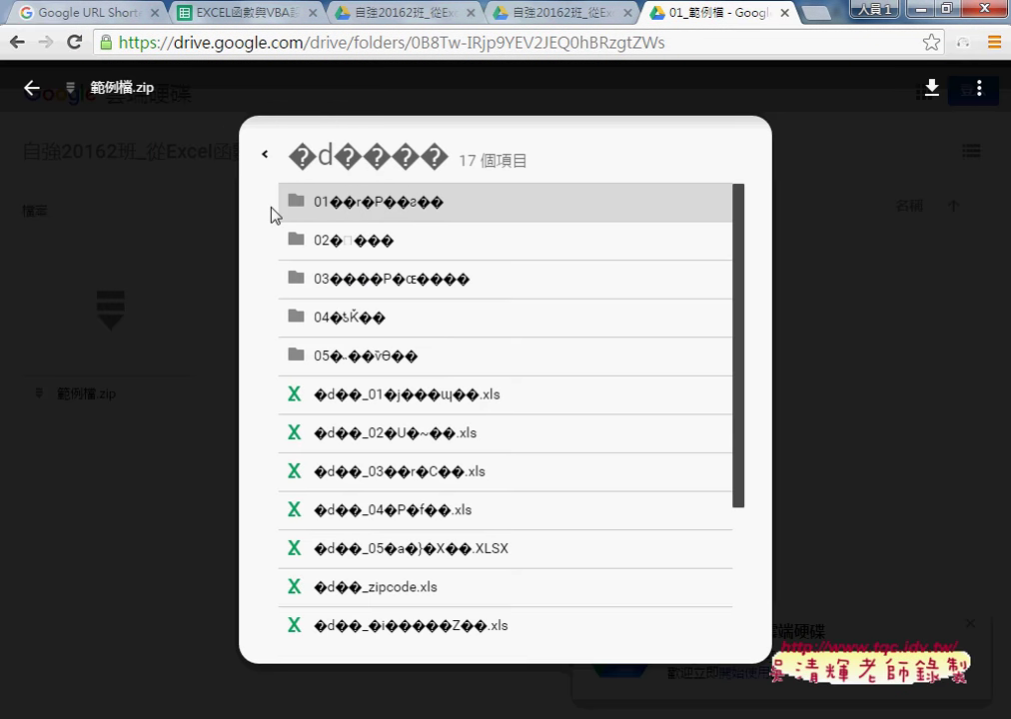
{"action": "left_click", "coordinate": [34, 92]}
{"action": "double_click", "coordinate": [104, 330]}
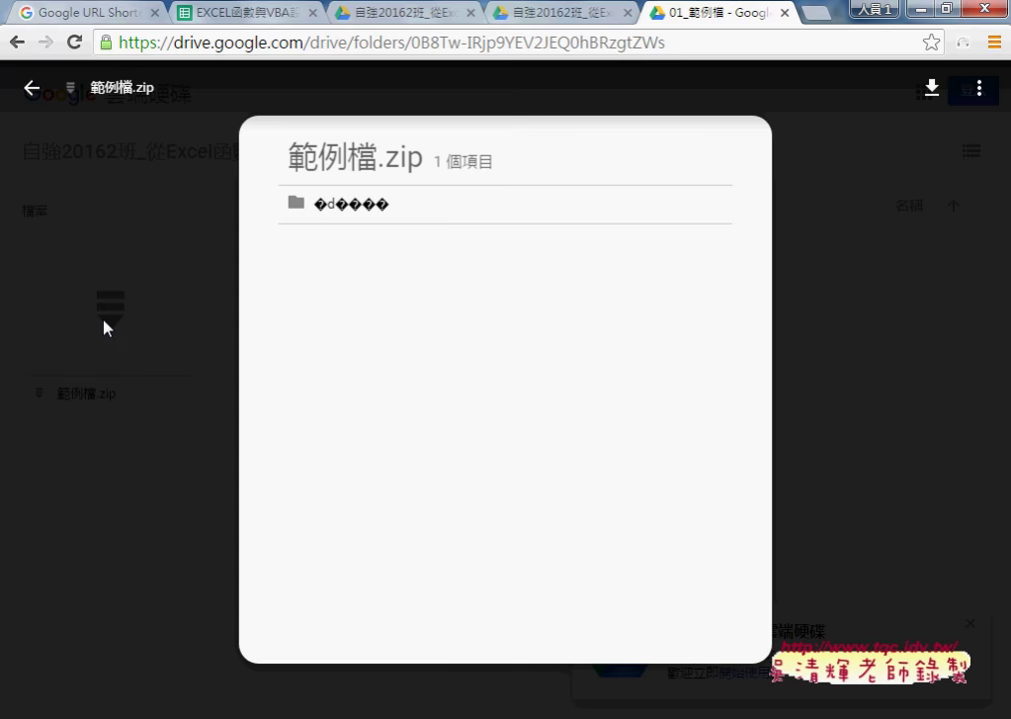
Download 範例檔.zip from the Drive preview and bring up its download item's menu.
{"action": "left_click", "coordinate": [930, 93]}
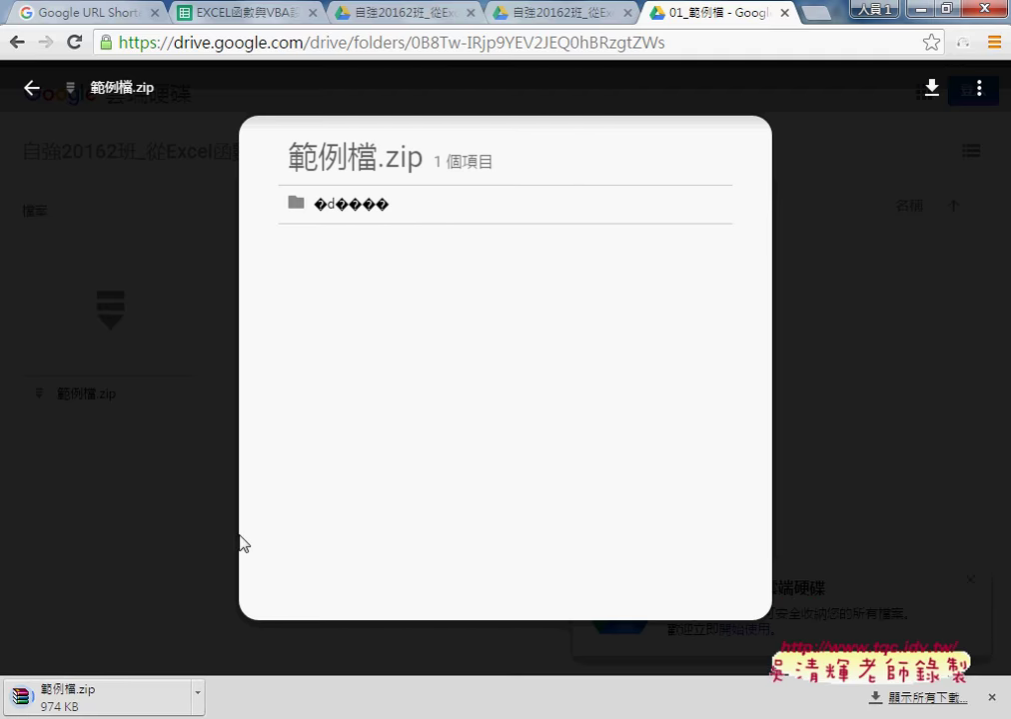
{"action": "left_click", "coordinate": [72, 702]}
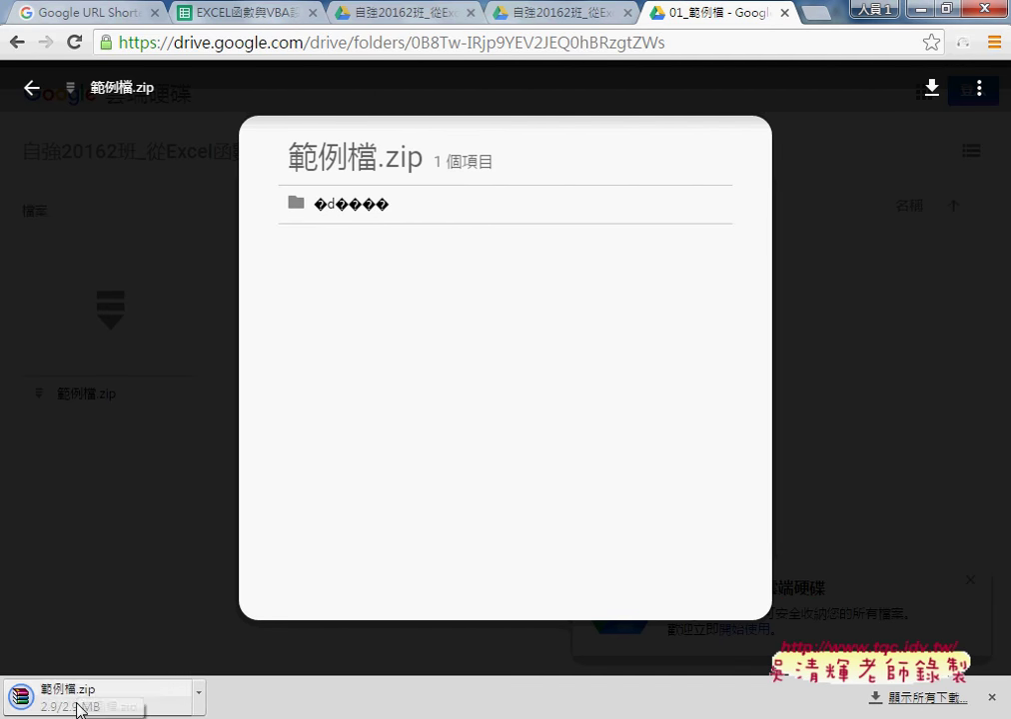
{"action": "left_click", "coordinate": [199, 707]}
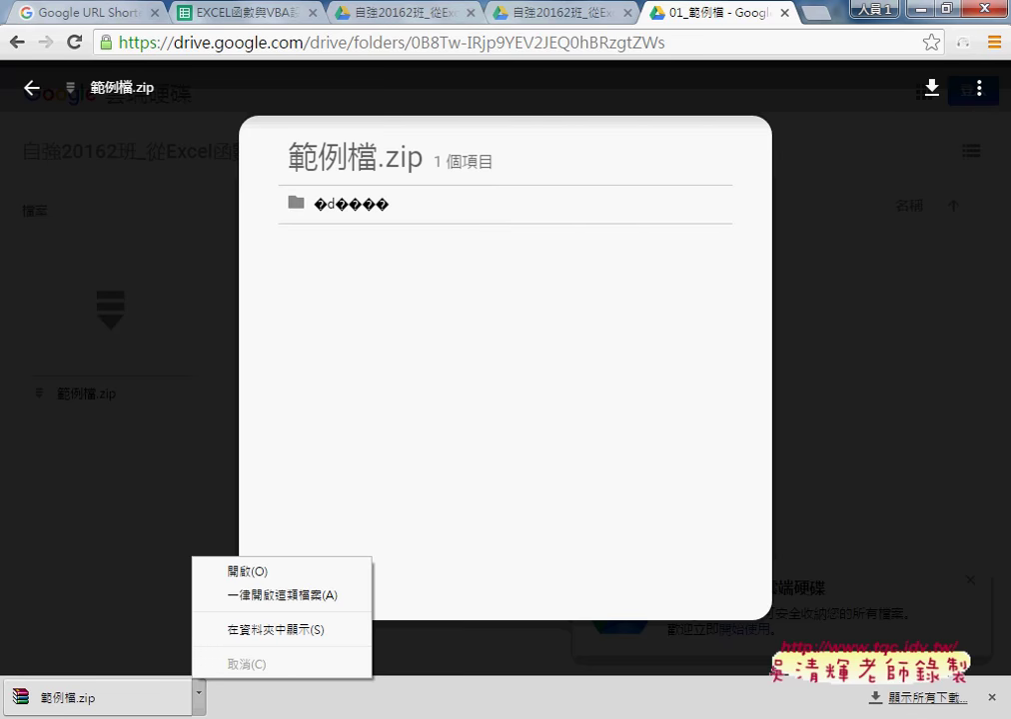
{"action": "left_click", "coordinate": [246, 571]}
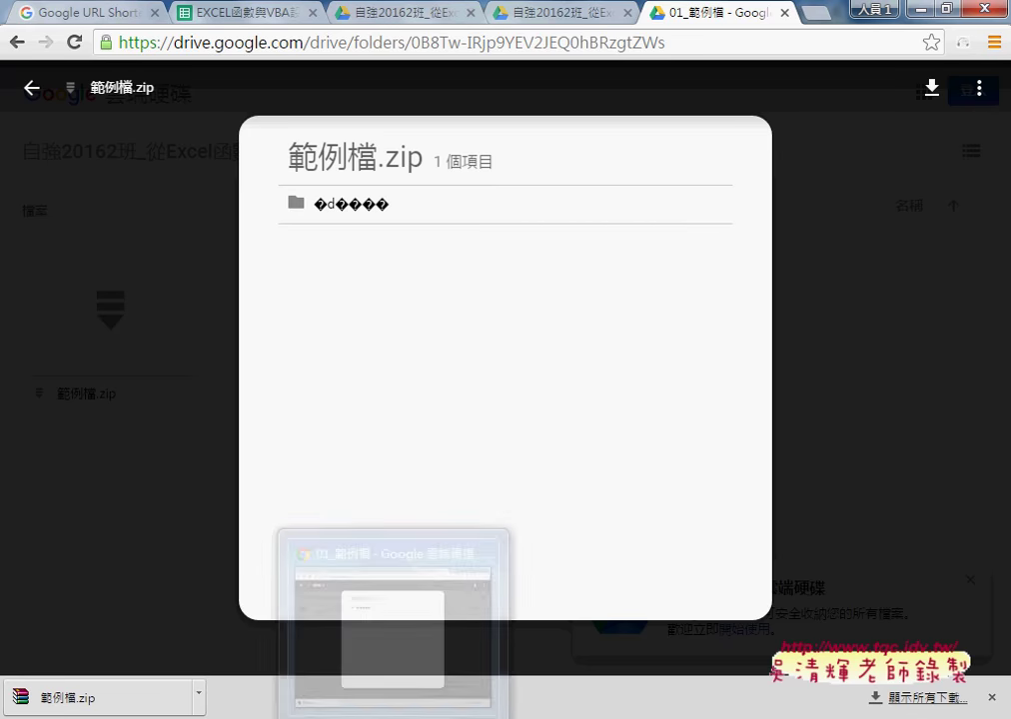
{"action": "left_click", "coordinate": [199, 693]}
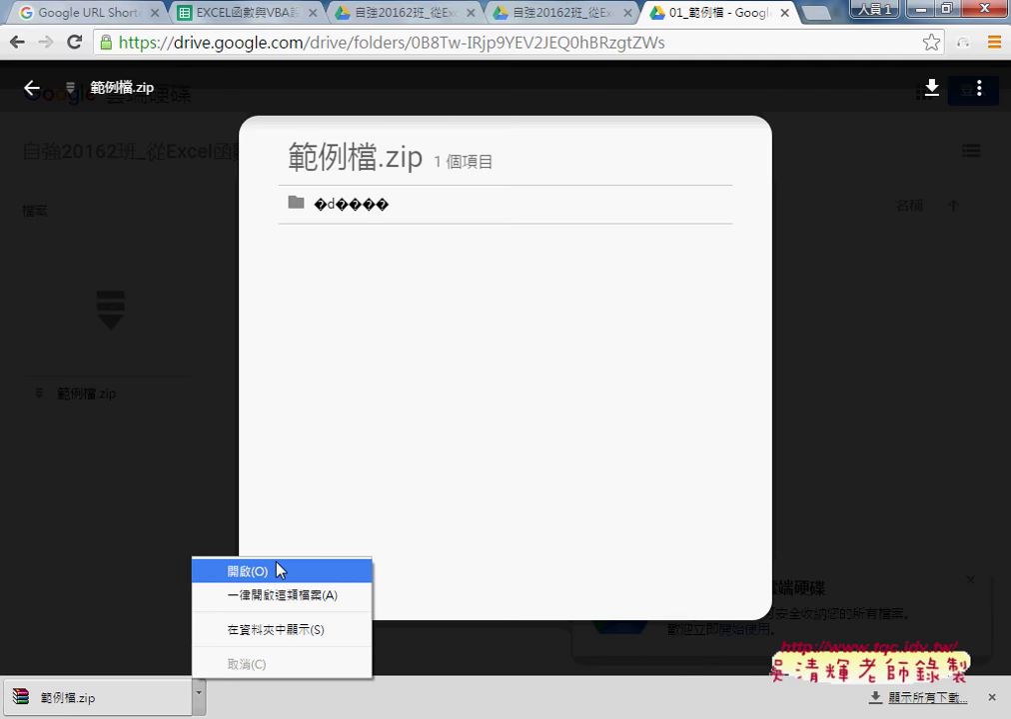
Show 範例檔.zip in Downloads and extract it into a new 範例檔 folder.
{"action": "left_click", "coordinate": [295, 635]}
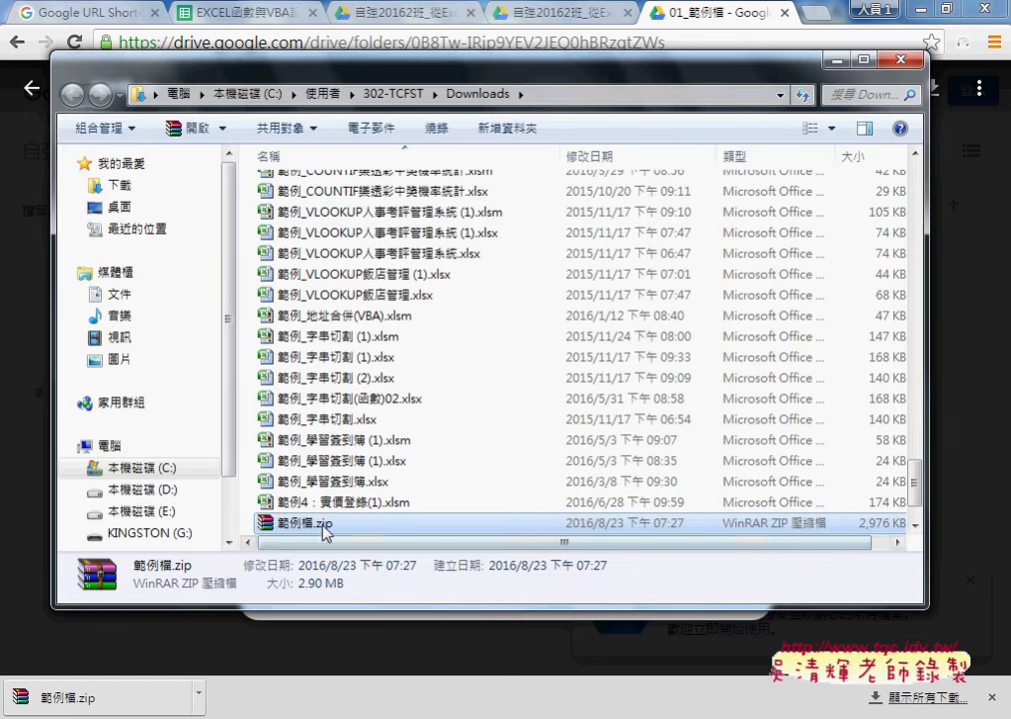
{"action": "right_click", "coordinate": [320, 533]}
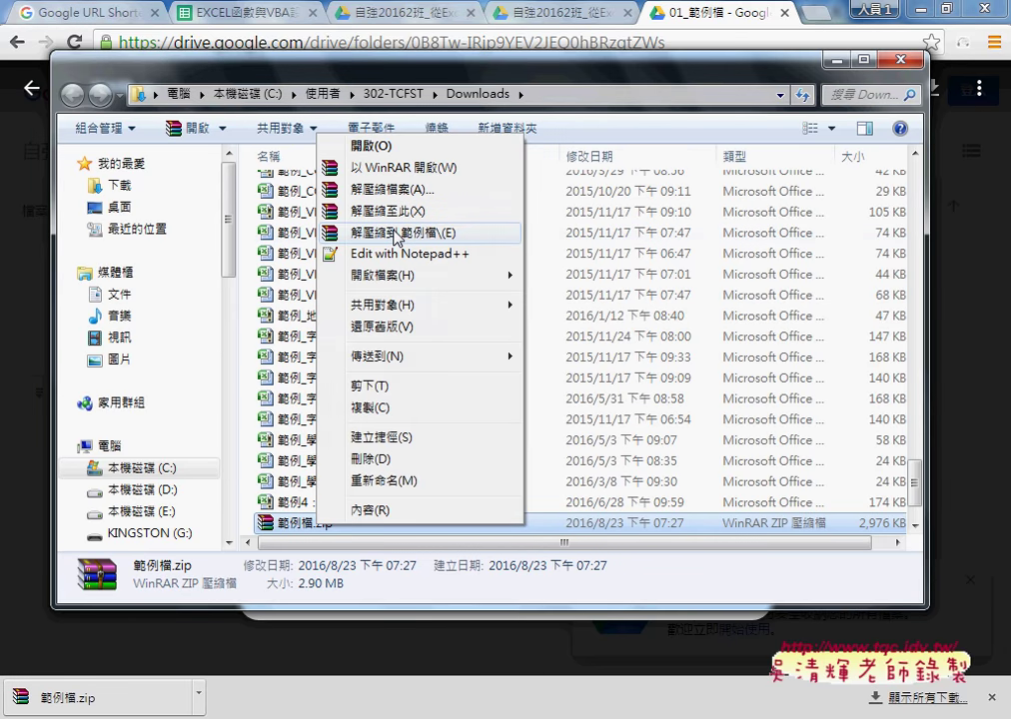
{"action": "left_click", "coordinate": [396, 234]}
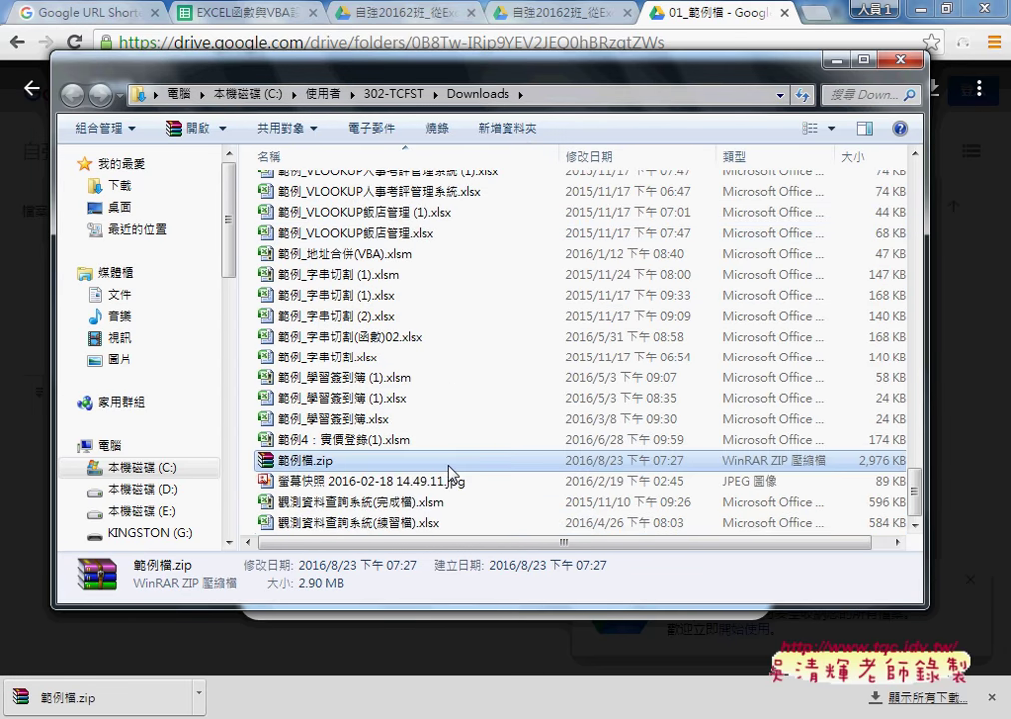
{"action": "scroll", "coordinate": [446, 455], "scroll_direction": "up", "scroll_amount": 5}
{"action": "scroll", "coordinate": [444, 462], "scroll_direction": "up", "scroll_amount": 5}
{"action": "scroll", "coordinate": [719, 360], "scroll_direction": "up", "scroll_amount": 2}
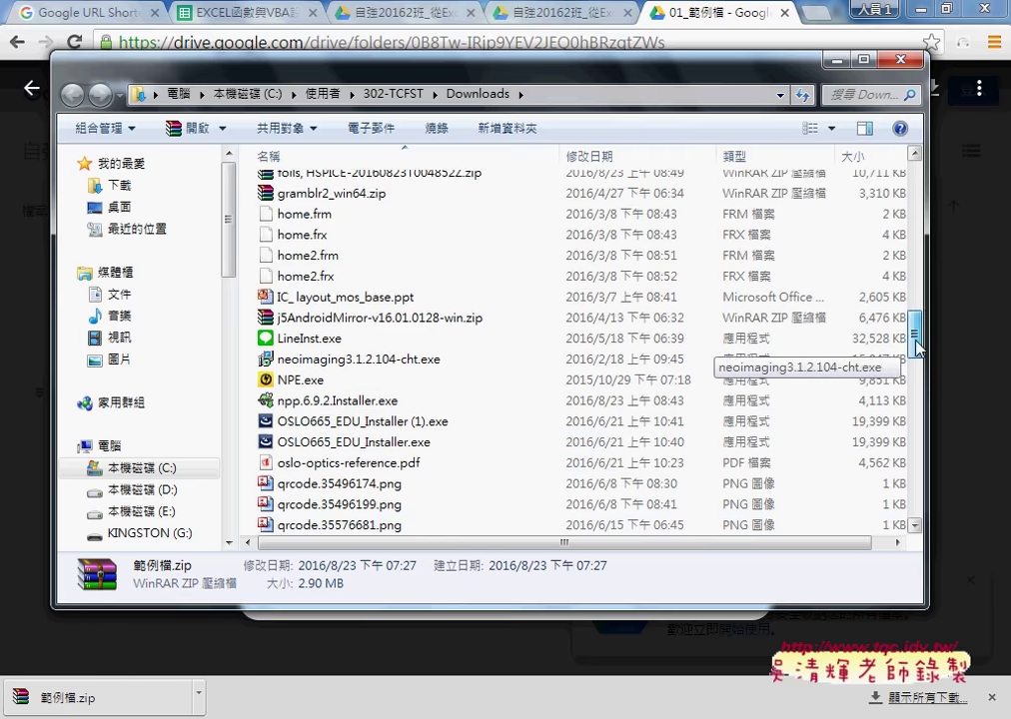
{"action": "scroll", "coordinate": [719, 359], "scroll_direction": "up", "scroll_amount": 8}
Go into 範例檔\範例檔\01文字與資料函數 and select 01文字與資料函數.xls.
{"action": "double_click", "coordinate": [320, 374]}
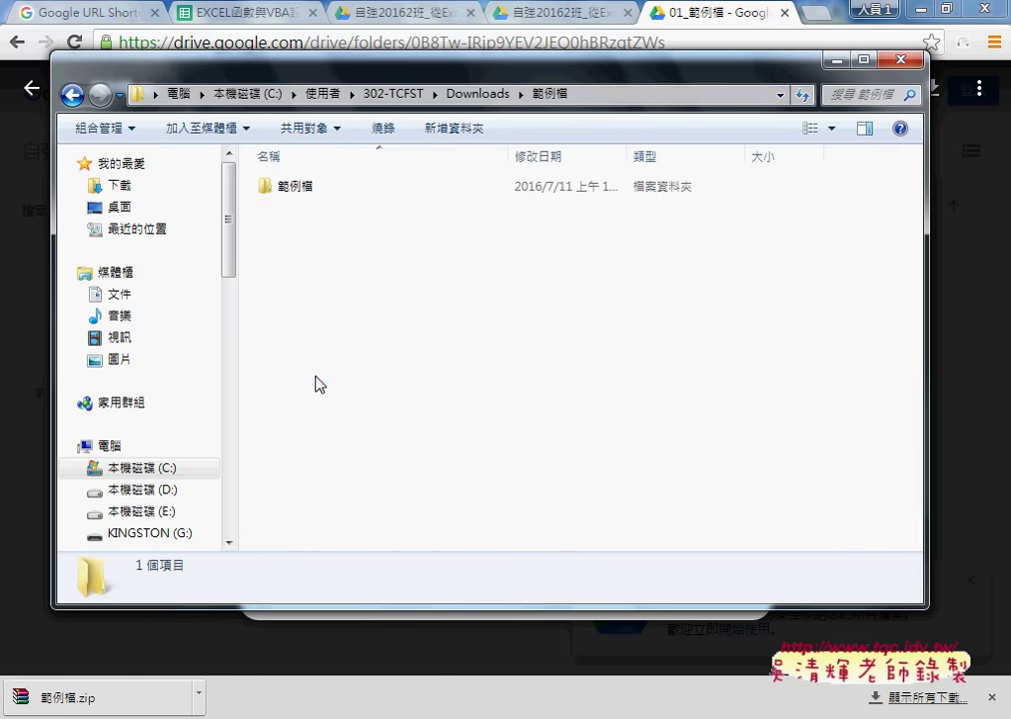
{"action": "double_click", "coordinate": [359, 188]}
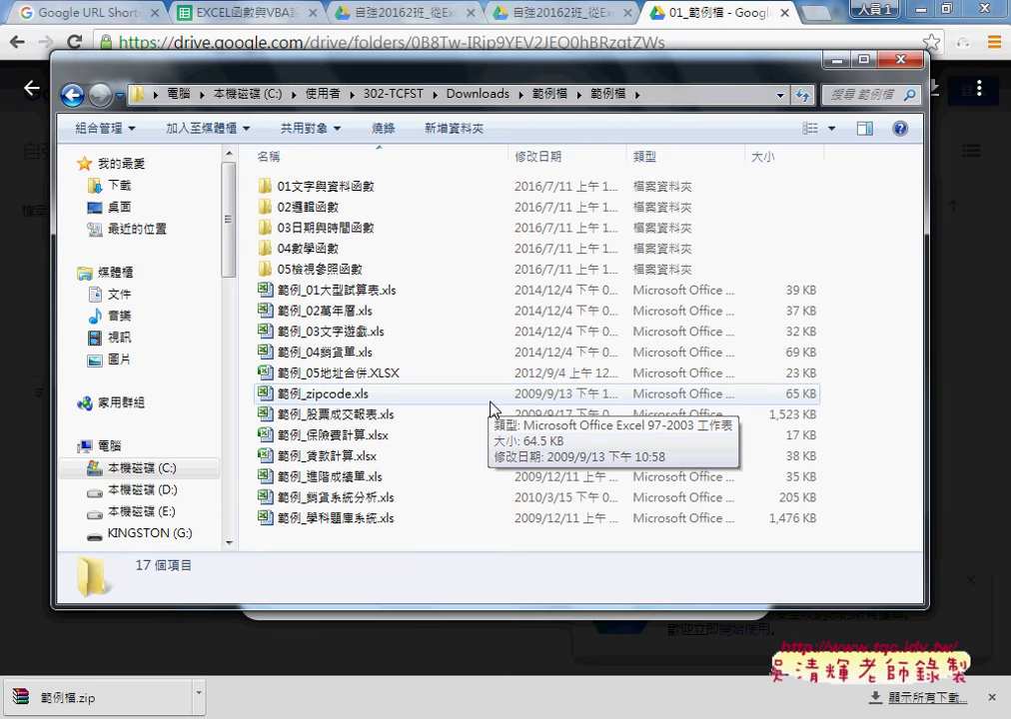
{"action": "mouse_move", "coordinate": [861, 184]}
{"action": "left_mouse_down"}
{"action": "mouse_move", "coordinate": [602, 252]}
{"action": "mouse_move", "coordinate": [576, 279]}
{"action": "left_mouse_up"}
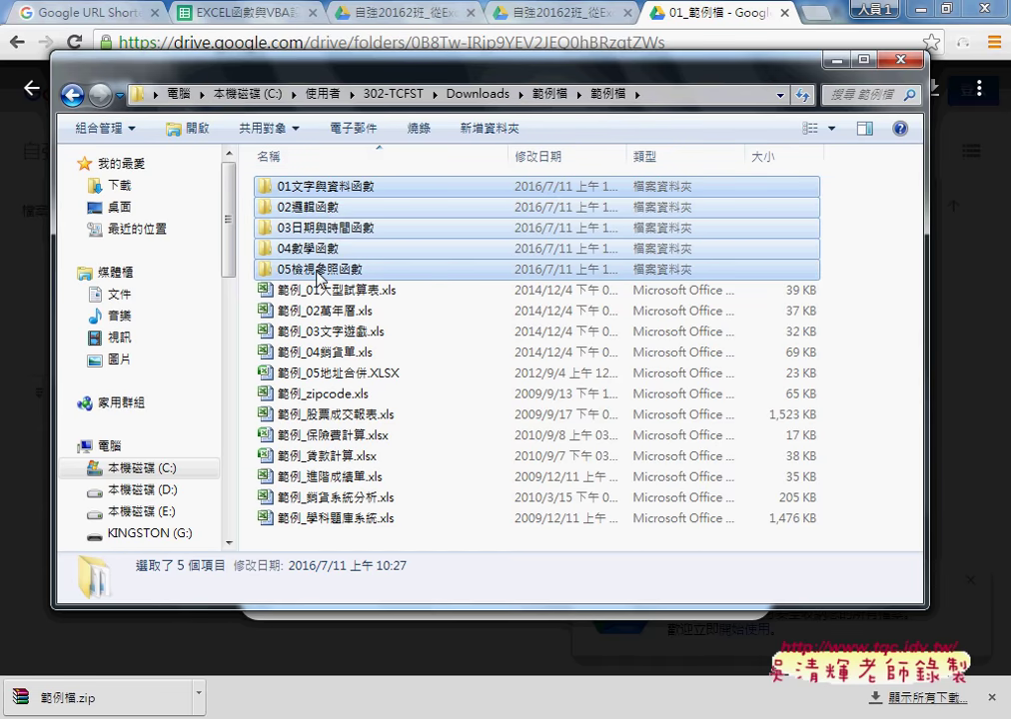
{"action": "double_click", "coordinate": [311, 186]}
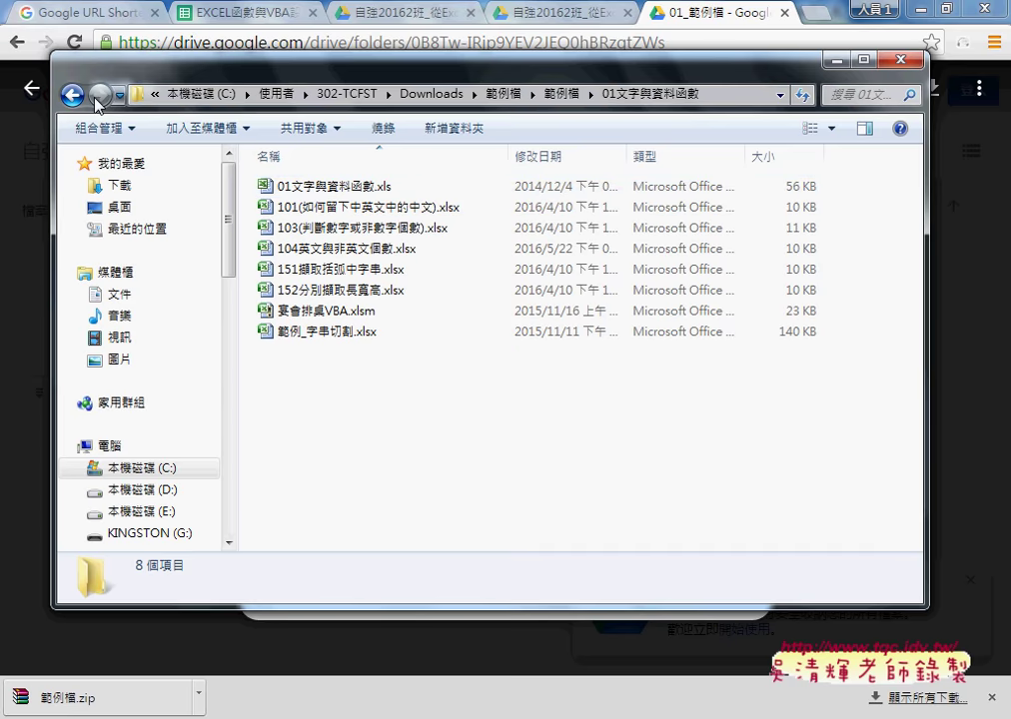
{"action": "left_click_drag", "start_coordinate": [347, 369], "coordinate": [343, 178]}
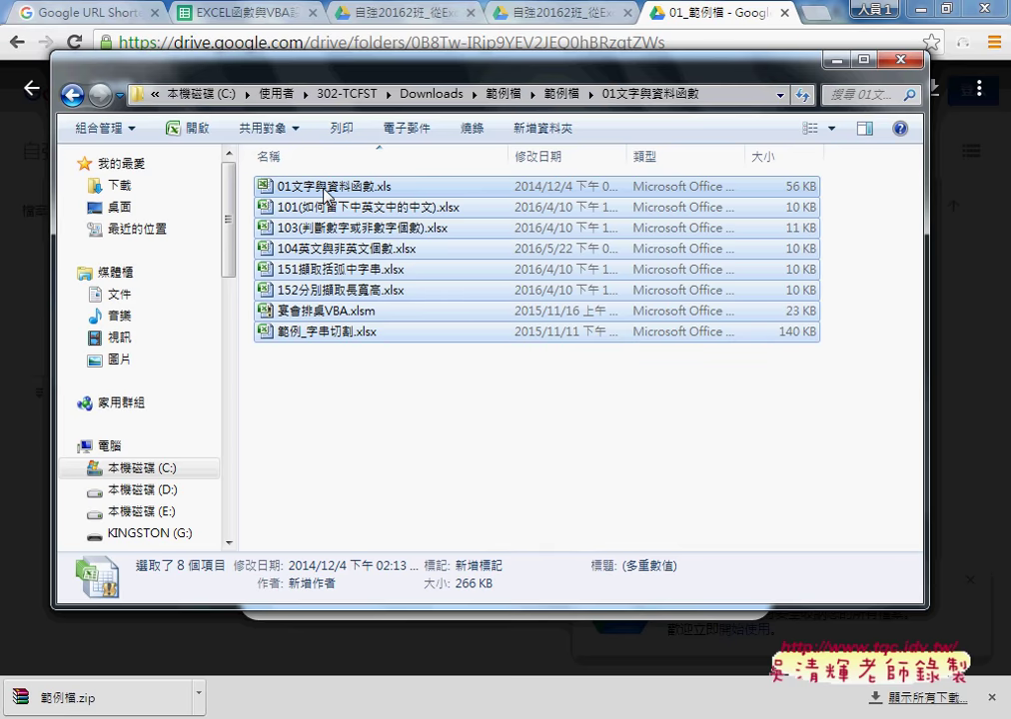
{"action": "left_click", "coordinate": [329, 186]}
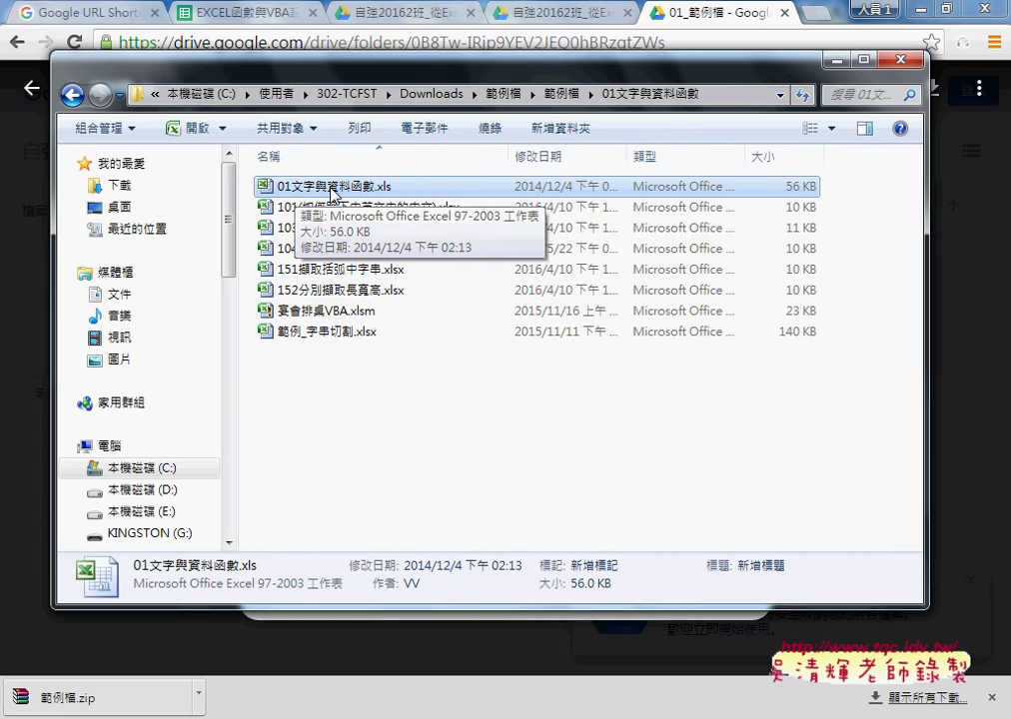
Open 01文字與資料函數.xls, widen the 手機 column E, and select cell E4.
{"action": "double_click", "coordinate": [335, 188]}
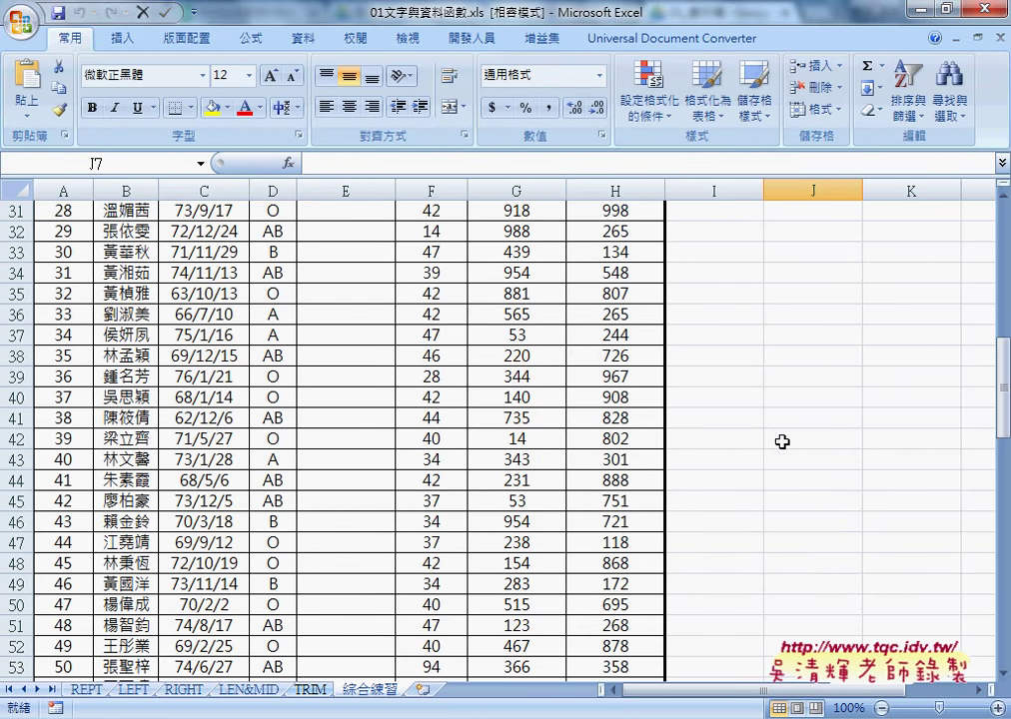
{"action": "left_click_drag", "start_coordinate": [1002, 419], "coordinate": [1004, 225]}
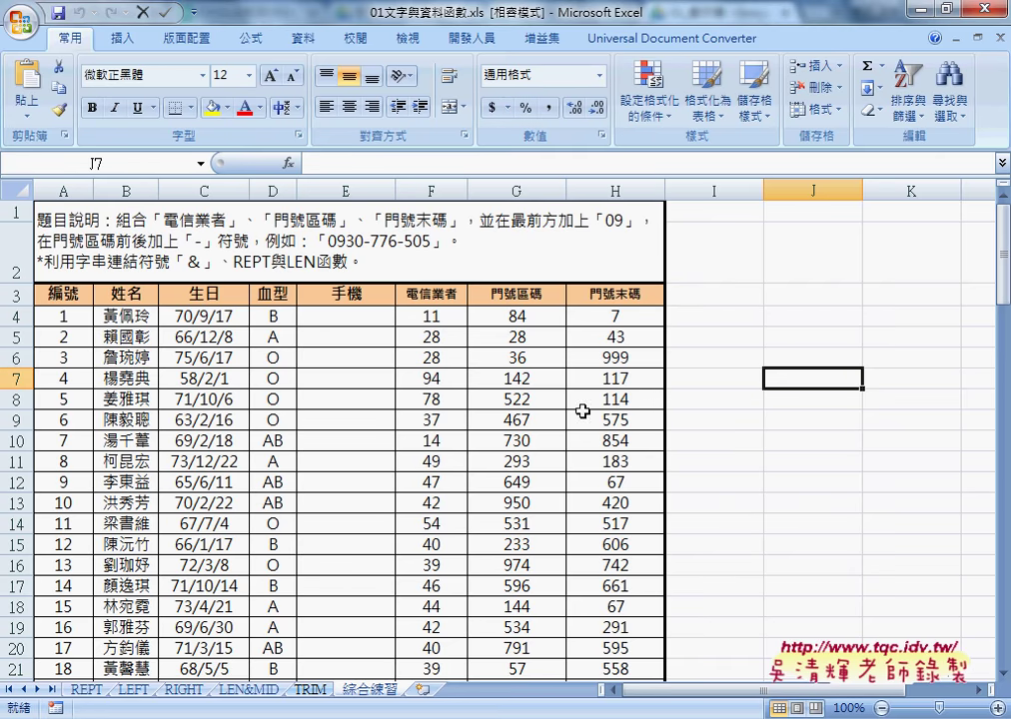
{"action": "left_click", "coordinate": [355, 317]}
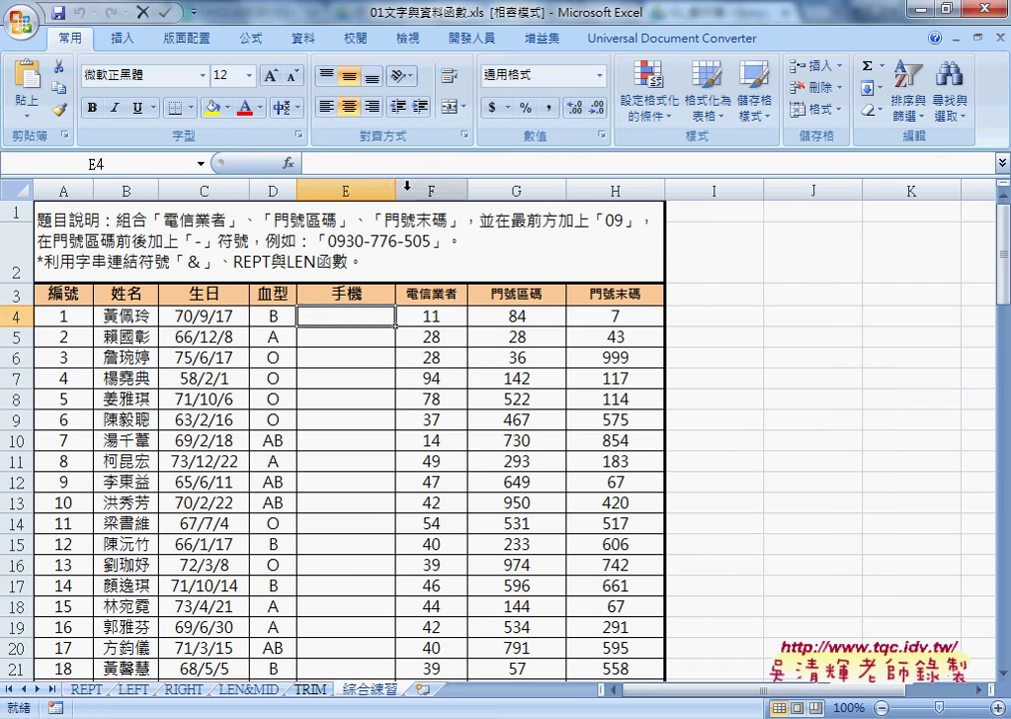
{"action": "left_click_drag", "start_coordinate": [395, 185], "coordinate": [433, 185]}
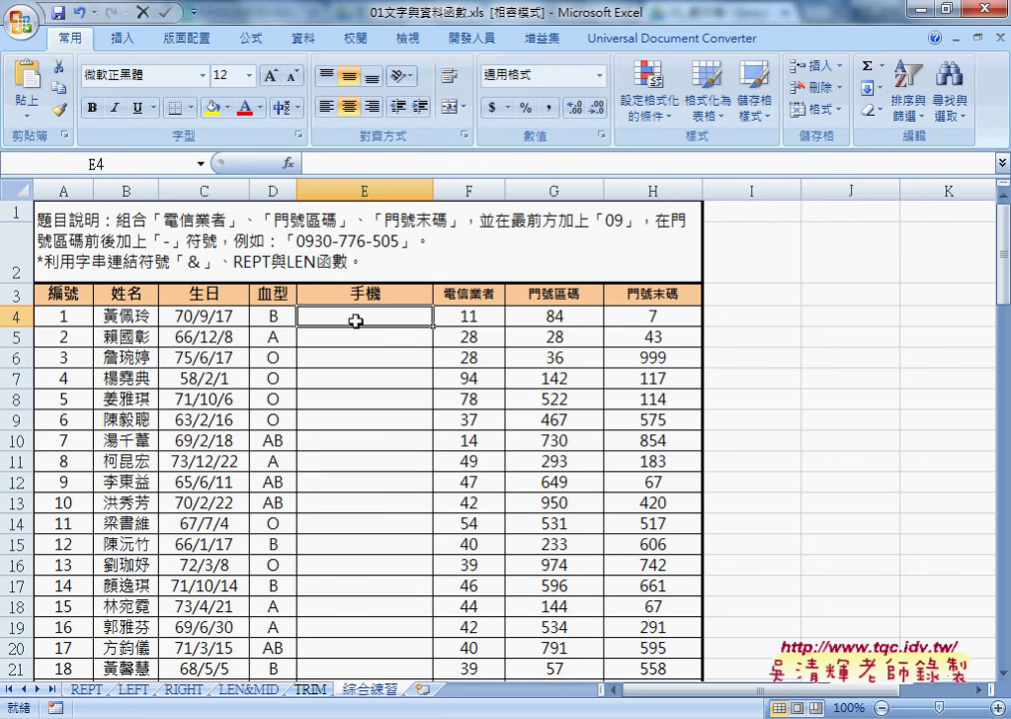
{"action": "left_click", "coordinate": [369, 185]}
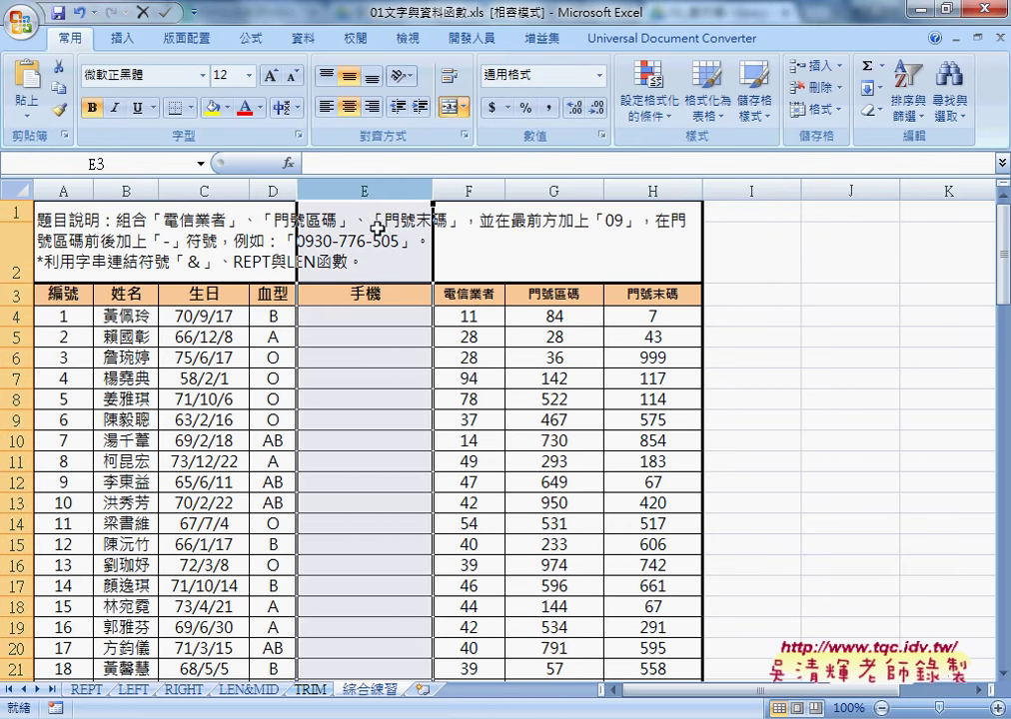
{"action": "left_click_drag", "start_coordinate": [472, 318], "coordinate": [649, 318]}
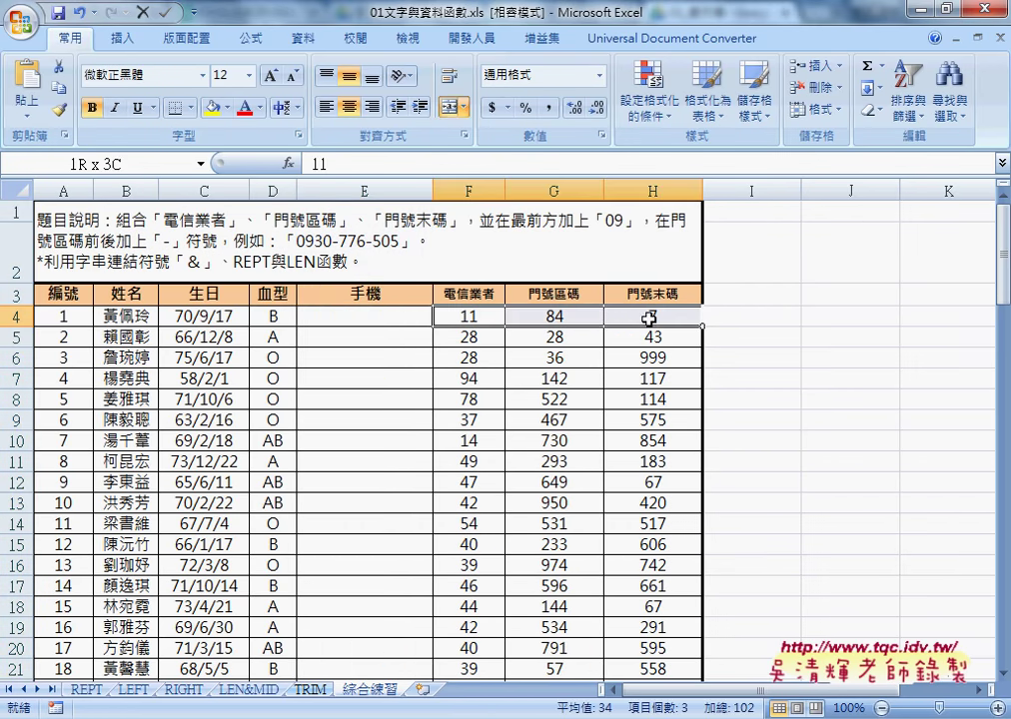
{"action": "left_click", "coordinate": [387, 316]}
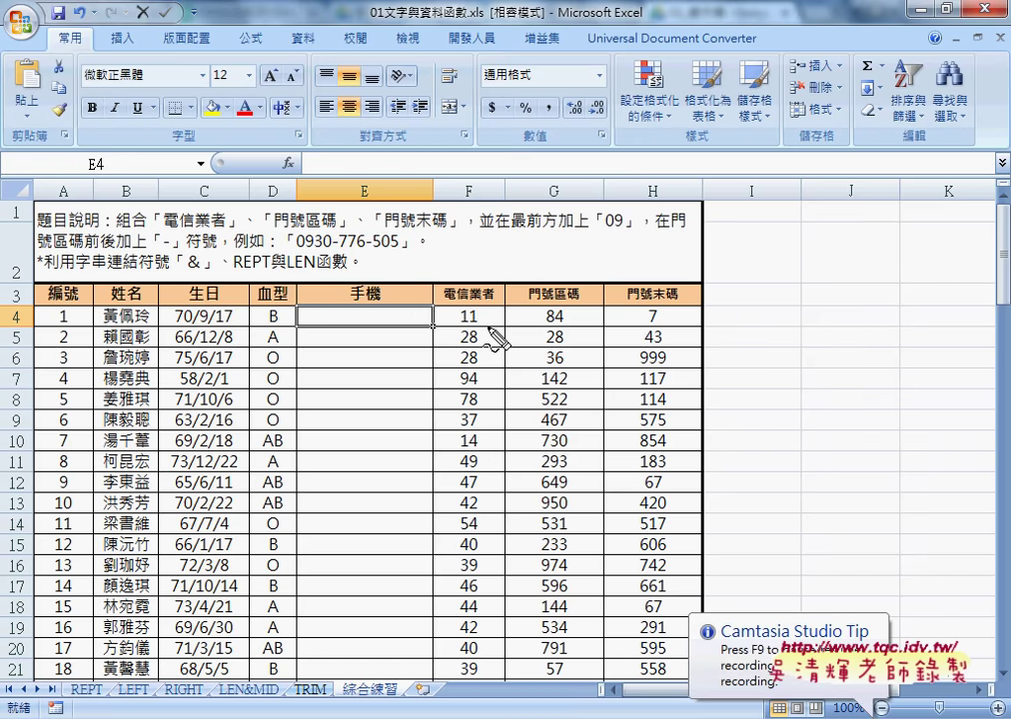
Ink how 09, 11, 84 and 7 with dashes combine into the phone number in E4.
{"action": "left_click_drag", "start_coordinate": [466, 306], "coordinate": [480, 326]}
{"action": "left_click_drag", "start_coordinate": [545, 327], "coordinate": [560, 323]}
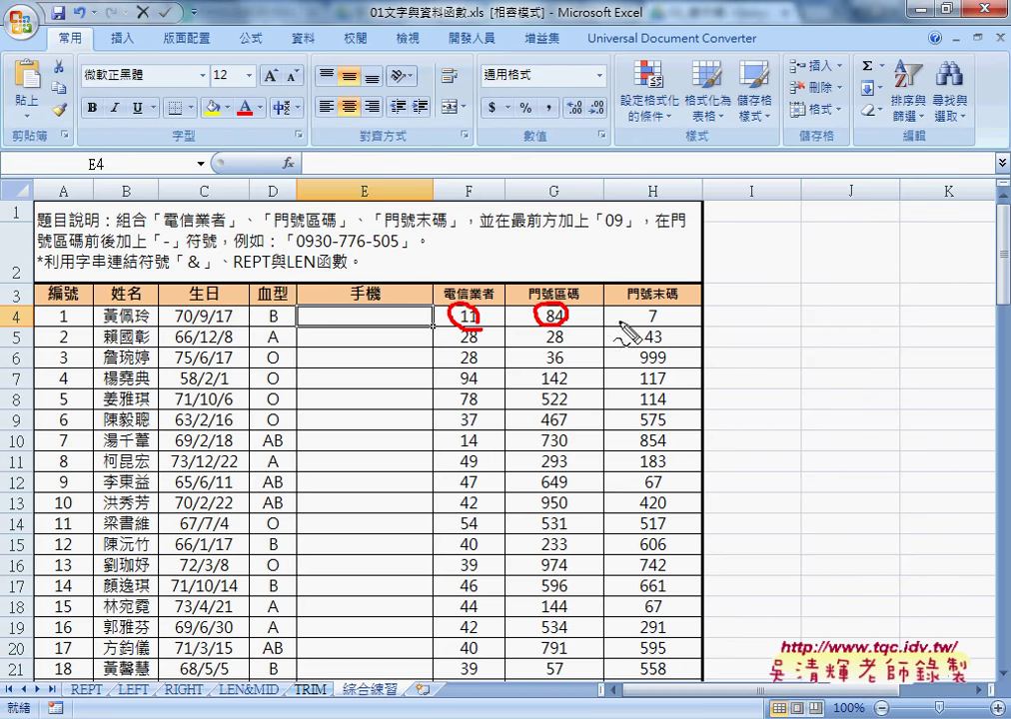
{"action": "left_click_drag", "start_coordinate": [665, 308], "coordinate": [666, 322]}
{"action": "mouse_move", "coordinate": [290, 240]}
{"action": "left_mouse_down"}
{"action": "mouse_move", "coordinate": [317, 249]}
{"action": "mouse_move", "coordinate": [408, 247]}
{"action": "left_mouse_up"}
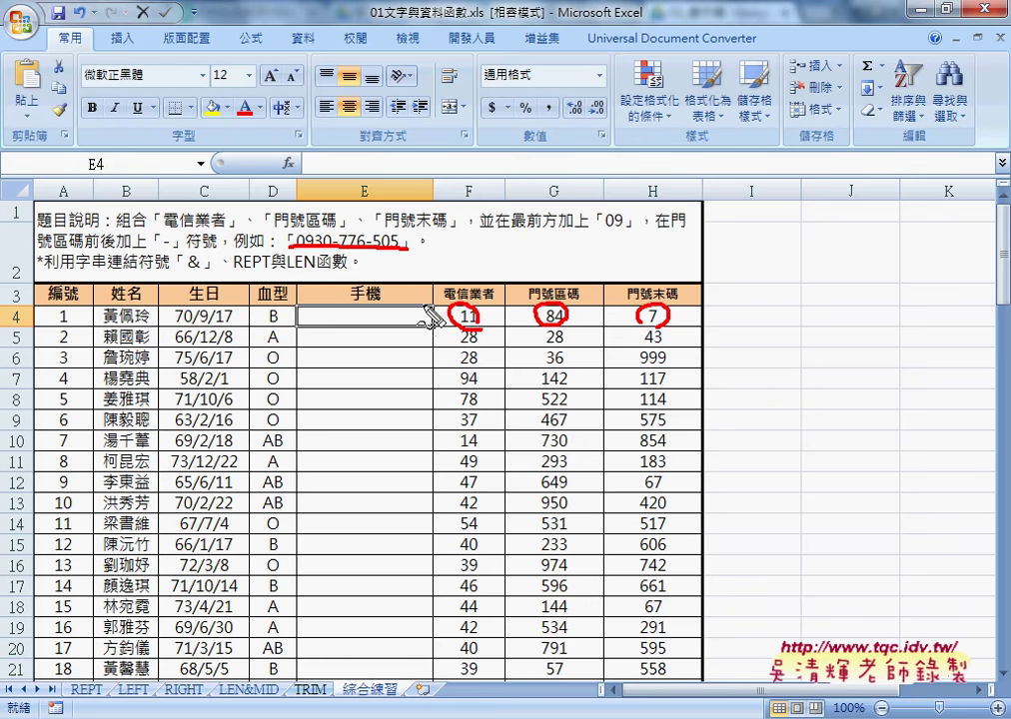
{"action": "left_click_drag", "start_coordinate": [425, 308], "coordinate": [433, 331]}
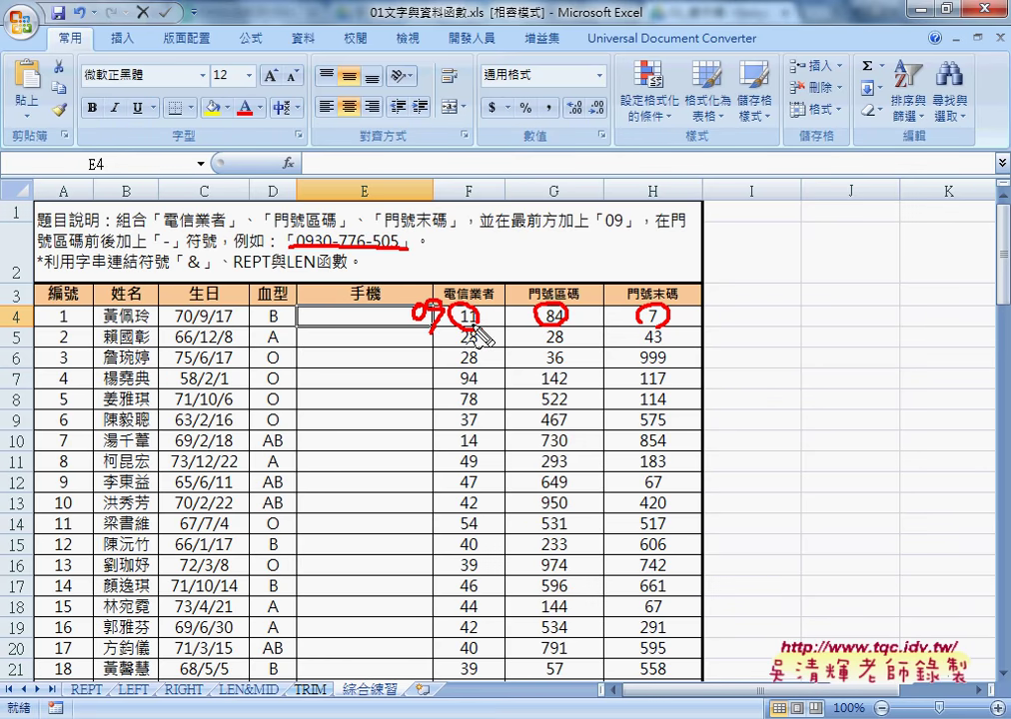
{"action": "left_click_drag", "start_coordinate": [496, 316], "coordinate": [511, 317]}
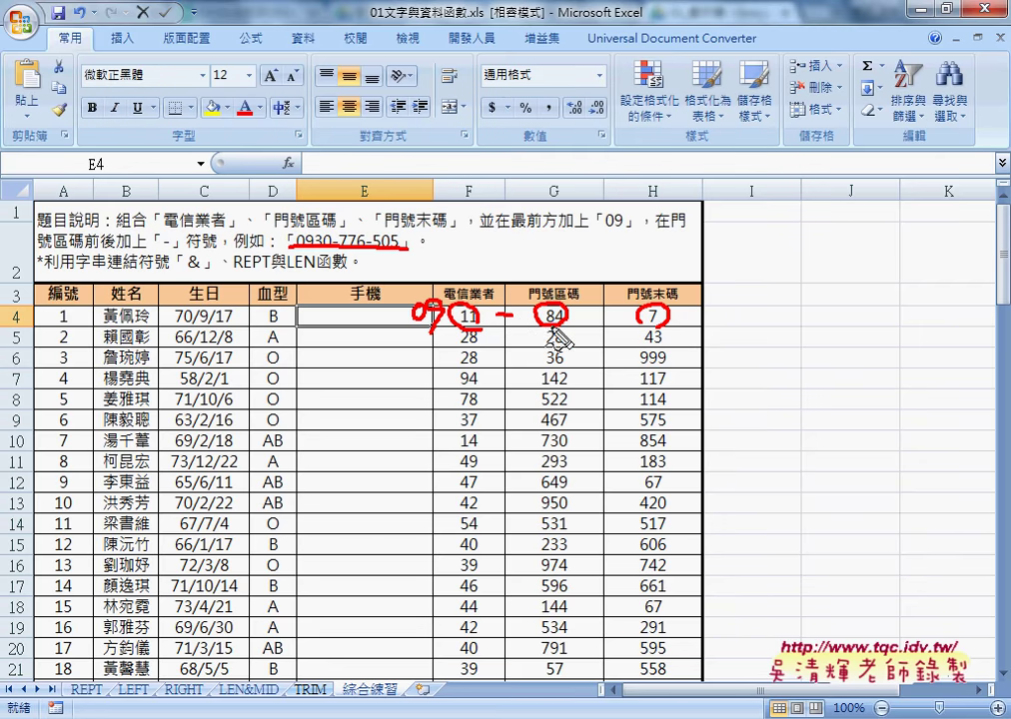
{"action": "mouse_move", "coordinate": [540, 308]}
{"action": "left_mouse_down"}
{"action": "mouse_move", "coordinate": [537, 324]}
{"action": "mouse_move", "coordinate": [548, 307]}
{"action": "mouse_move", "coordinate": [621, 313]}
{"action": "left_mouse_up"}
{"action": "mouse_move", "coordinate": [469, 297]}
{"action": "left_mouse_down"}
{"action": "mouse_move", "coordinate": [384, 327]}
{"action": "mouse_move", "coordinate": [361, 317]}
{"action": "mouse_move", "coordinate": [372, 404]}
{"action": "mouse_move", "coordinate": [384, 409]}
{"action": "left_mouse_up"}
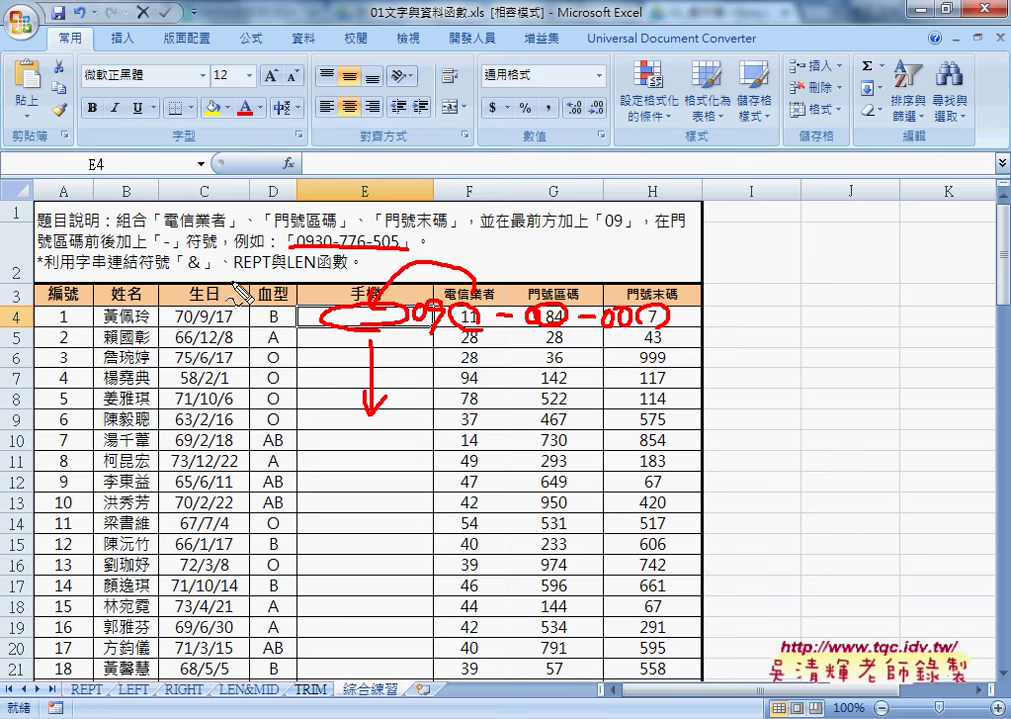
Underline REPT and &, circle the REPT and LEN&MID sheet tabs, and mark the fx button.
{"action": "left_click_drag", "start_coordinate": [236, 271], "coordinate": [313, 270]}
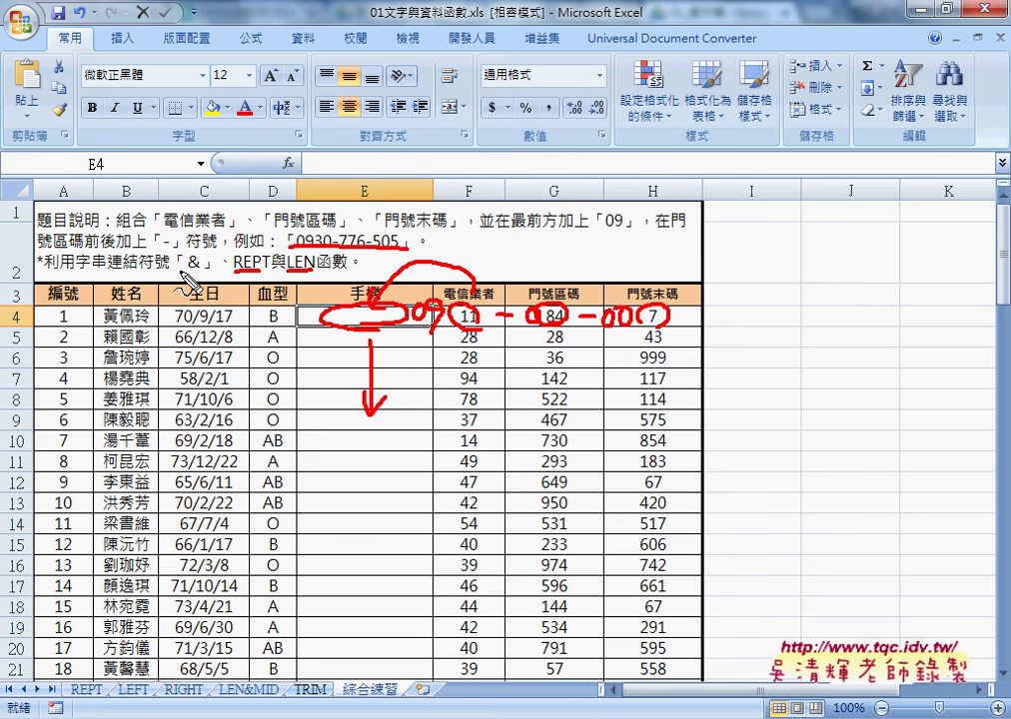
{"action": "left_click_drag", "start_coordinate": [187, 272], "coordinate": [211, 272]}
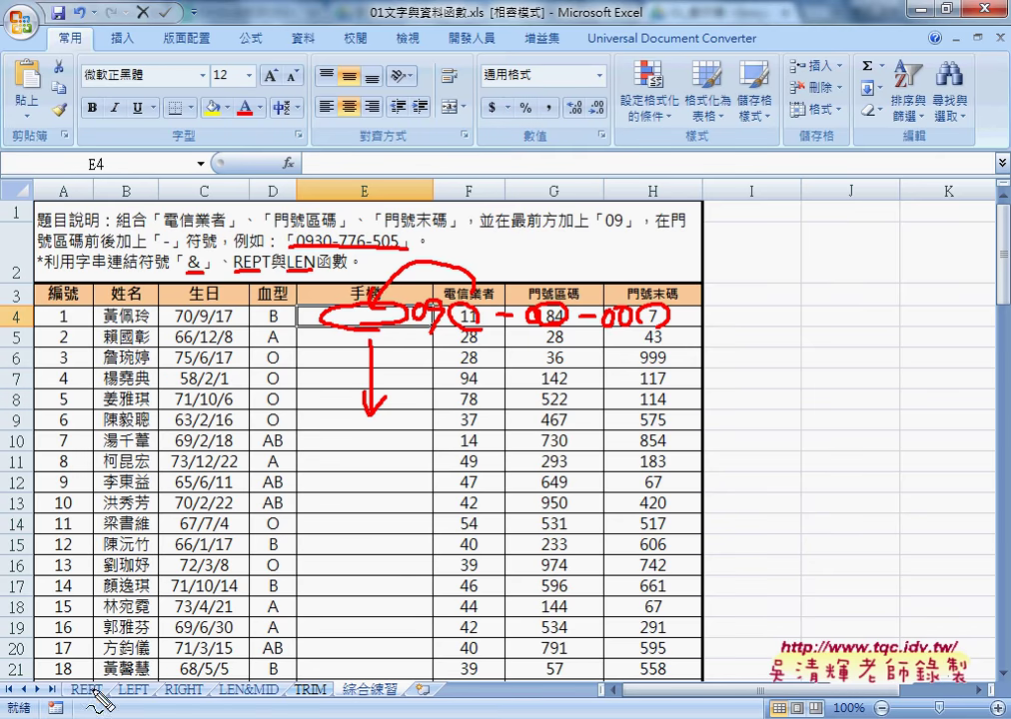
{"action": "left_click_drag", "start_coordinate": [67, 699], "coordinate": [86, 702]}
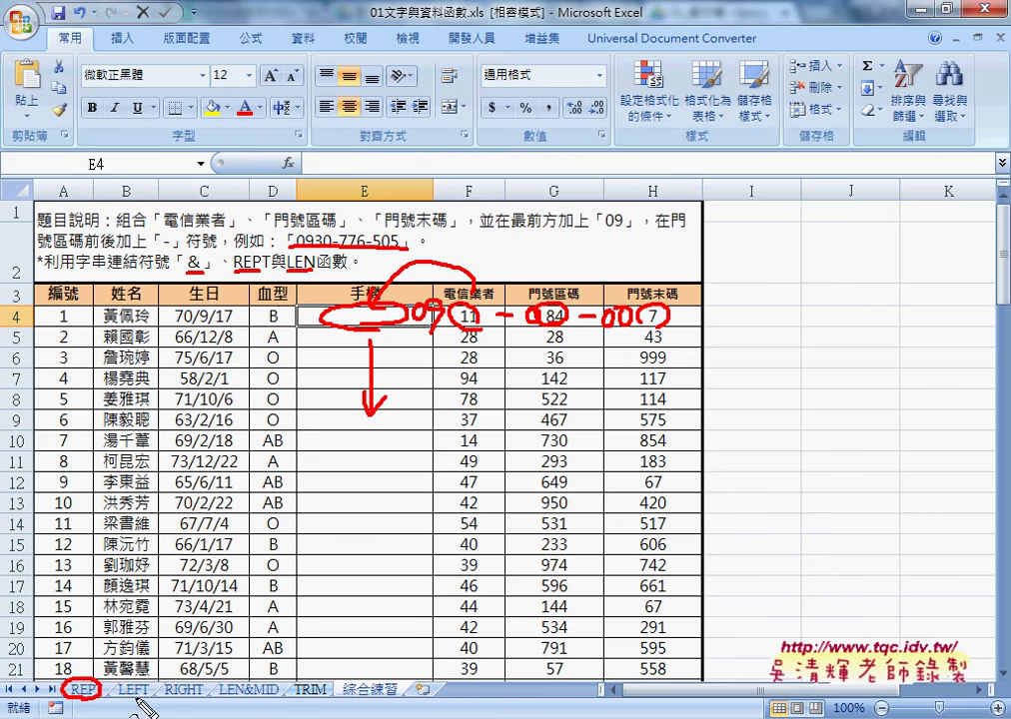
{"action": "left_click_drag", "start_coordinate": [221, 699], "coordinate": [276, 699]}
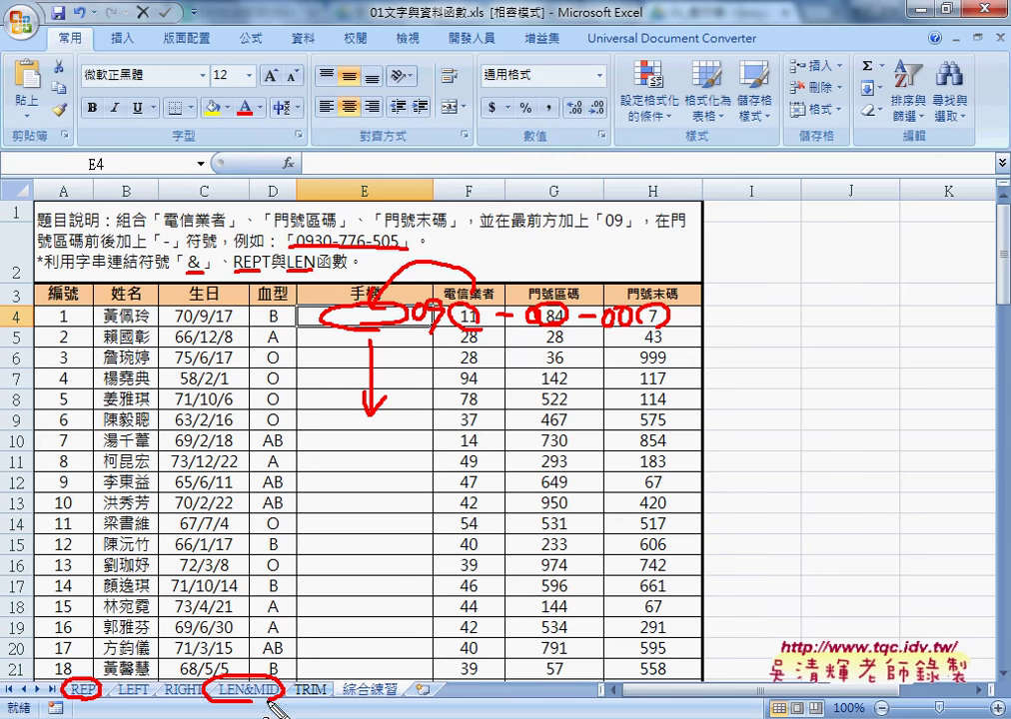
{"action": "left_click_drag", "start_coordinate": [116, 701], "coordinate": [201, 701]}
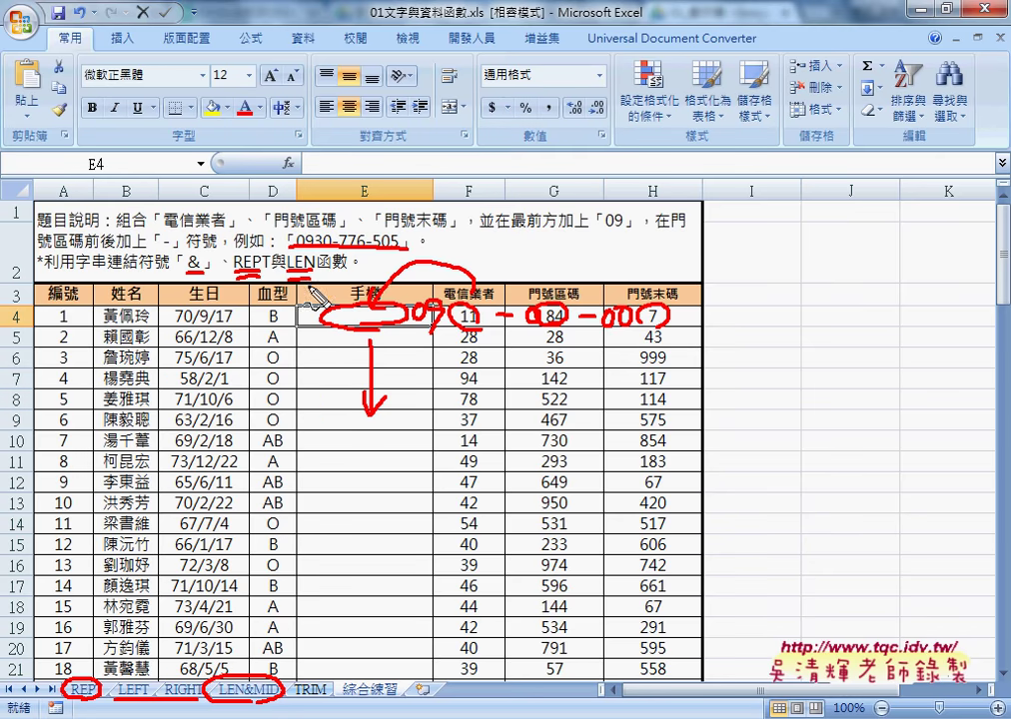
{"action": "left_click_drag", "start_coordinate": [278, 165], "coordinate": [300, 145]}
{"action": "mouse_move", "coordinate": [375, 208]}
{"action": "left_mouse_down"}
{"action": "mouse_move", "coordinate": [305, 152]}
{"action": "mouse_move", "coordinate": [340, 160]}
{"action": "left_mouse_up"}
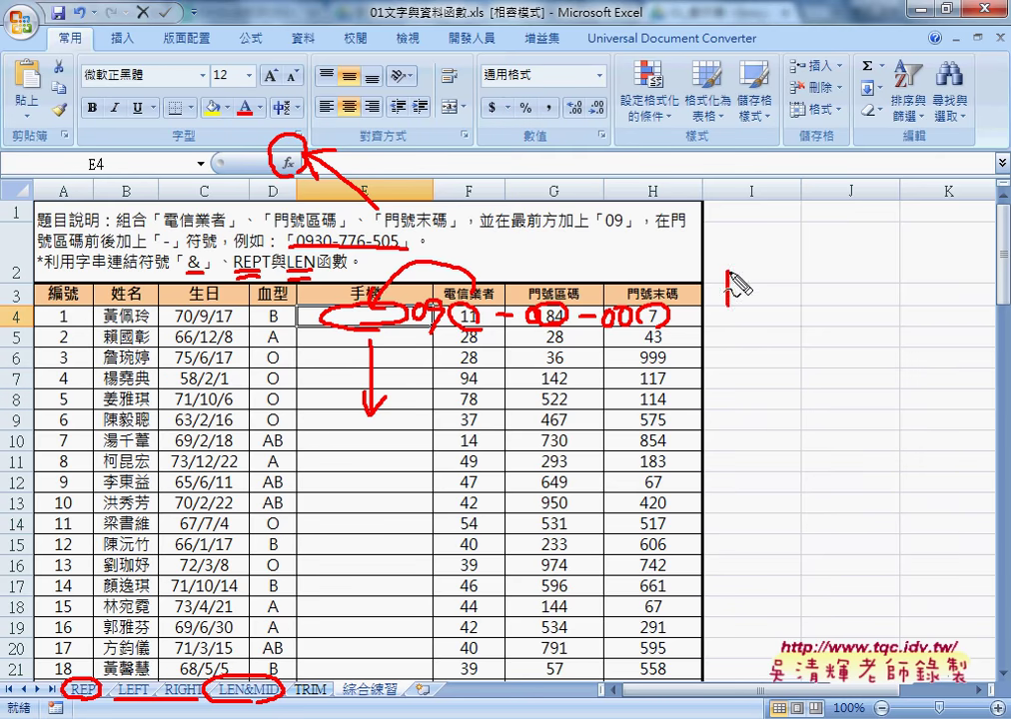
Sketch VBA-labelled notes in column I and near fx, then erase all red ink.
{"action": "mouse_move", "coordinate": [728, 304]}
{"action": "left_mouse_down"}
{"action": "mouse_move", "coordinate": [837, 267]}
{"action": "mouse_move", "coordinate": [729, 304]}
{"action": "left_mouse_up"}
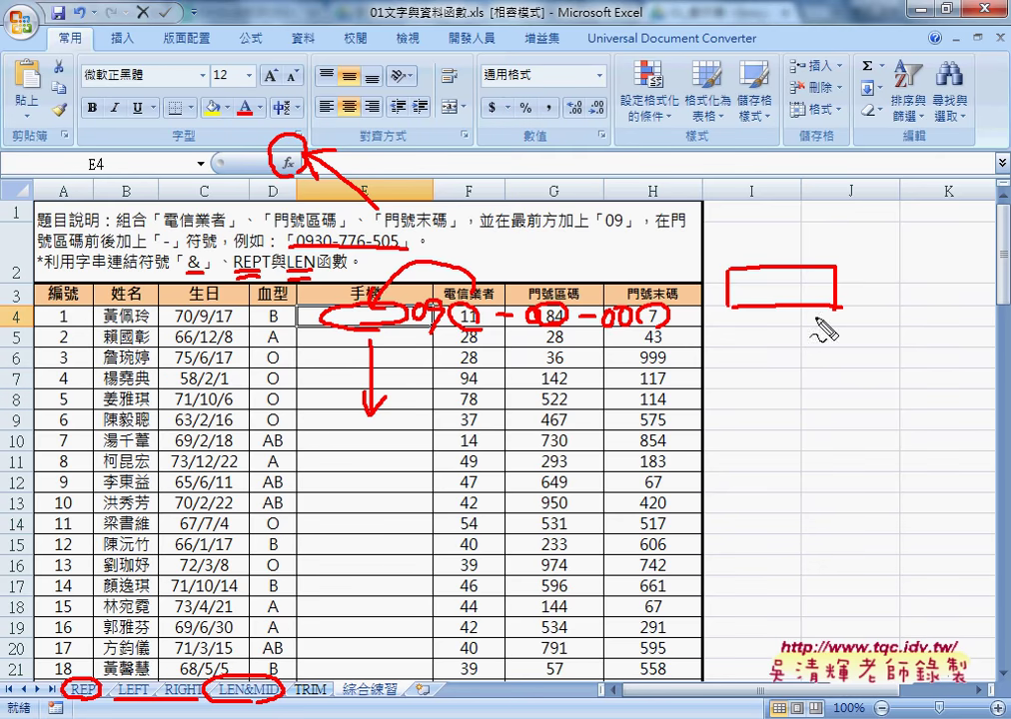
{"action": "mouse_move", "coordinate": [757, 224]}
{"action": "left_mouse_down"}
{"action": "mouse_move", "coordinate": [780, 245]}
{"action": "mouse_move", "coordinate": [796, 232]}
{"action": "mouse_move", "coordinate": [825, 248]}
{"action": "left_mouse_up"}
{"action": "mouse_move", "coordinate": [844, 297]}
{"action": "left_mouse_down"}
{"action": "mouse_move", "coordinate": [845, 267]}
{"action": "mouse_move", "coordinate": [875, 258]}
{"action": "left_mouse_up"}
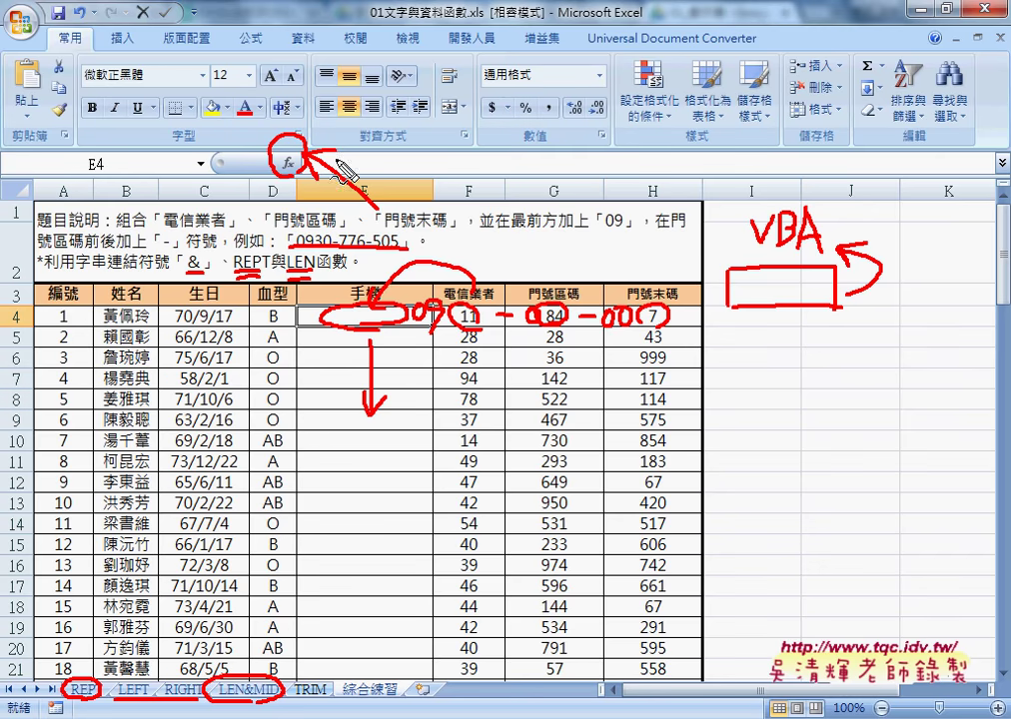
{"action": "mouse_move", "coordinate": [321, 142]}
{"action": "left_mouse_down"}
{"action": "mouse_move", "coordinate": [355, 141]}
{"action": "mouse_move", "coordinate": [374, 170]}
{"action": "mouse_move", "coordinate": [441, 134]}
{"action": "mouse_move", "coordinate": [457, 178]}
{"action": "left_mouse_up"}
{"action": "left_click_drag", "start_coordinate": [431, 161], "coordinate": [453, 159]}
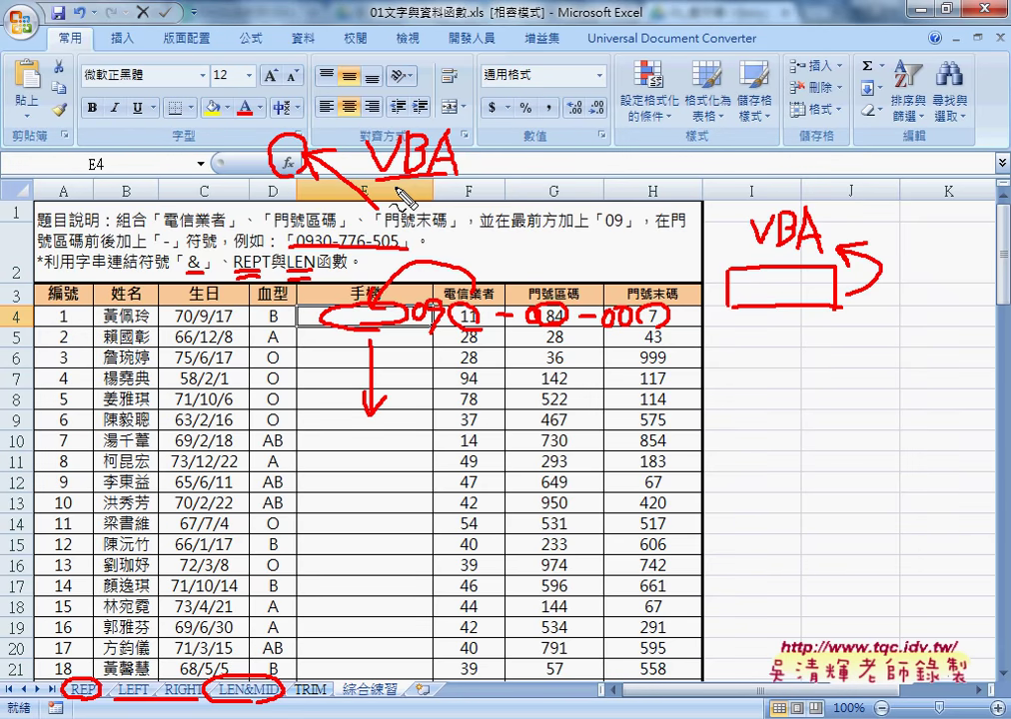
{"action": "key", "text": "Escape"}
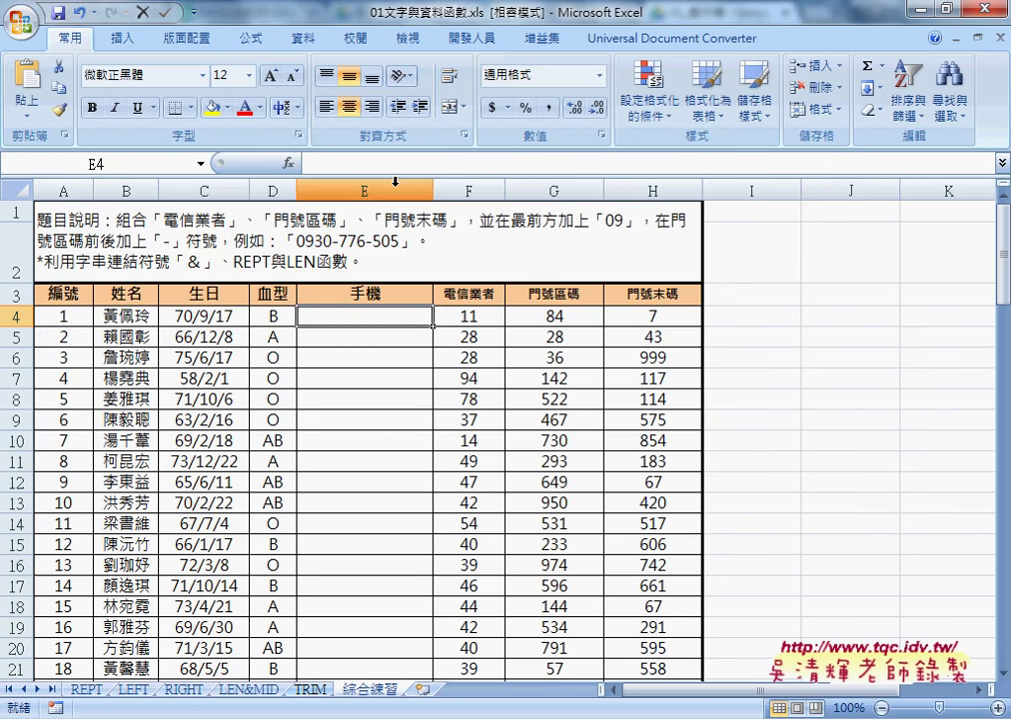
Minimize Excel and Explorer, close the zip preview and return to the course's main Drive folder.
{"action": "left_click", "coordinate": [928, 9]}
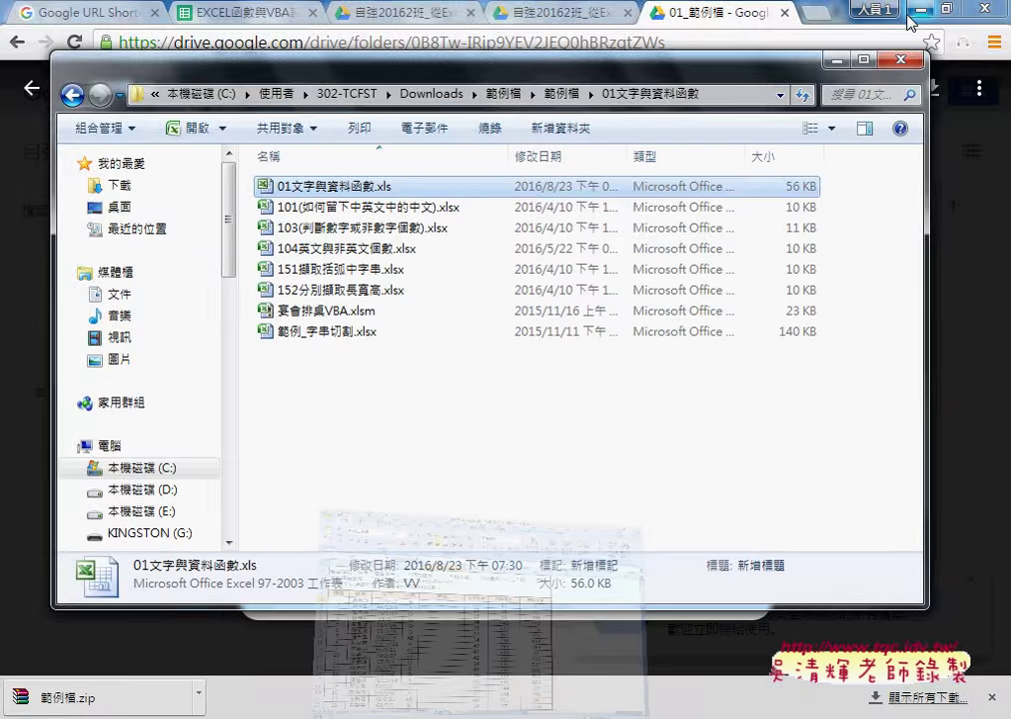
{"action": "left_click", "coordinate": [837, 59]}
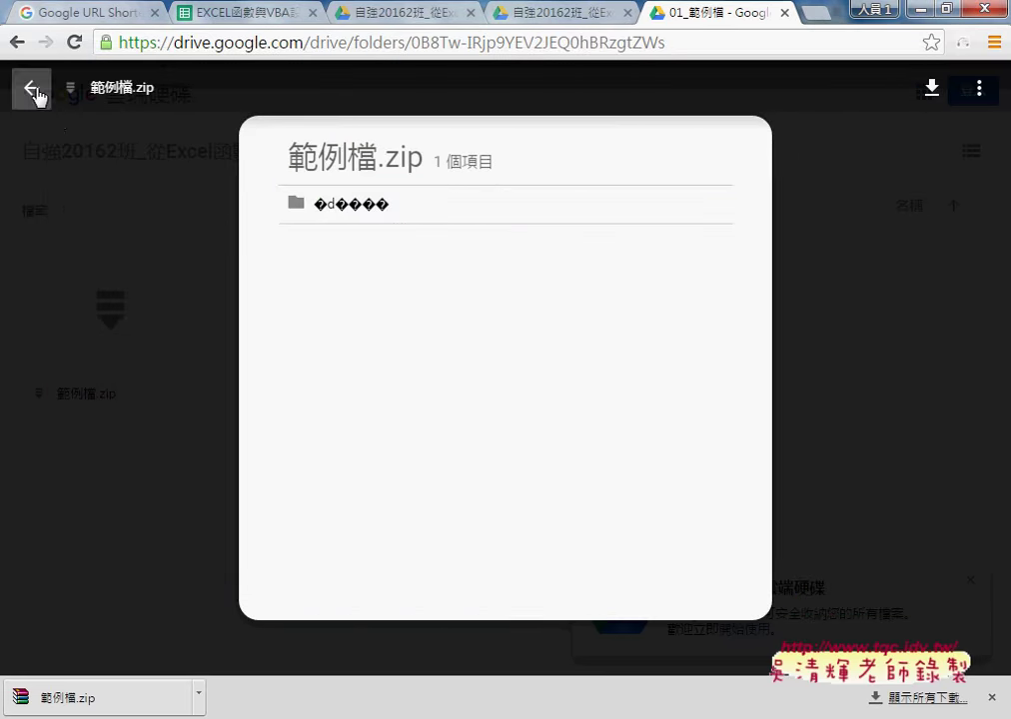
{"action": "left_click", "coordinate": [32, 90]}
{"action": "left_click", "coordinate": [14, 45]}
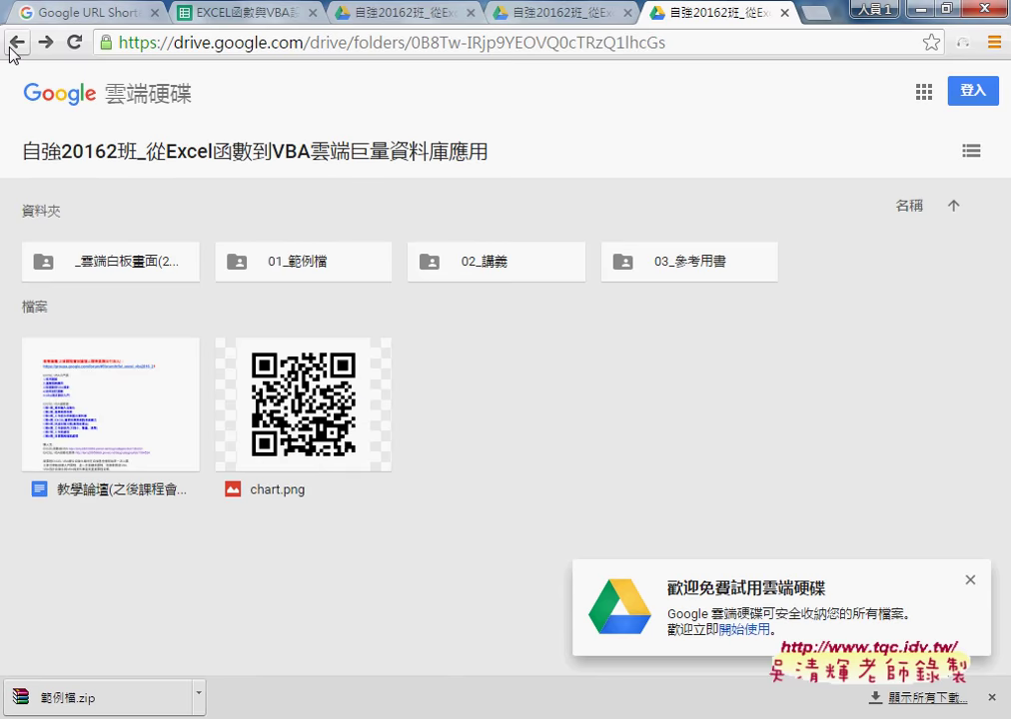
Download EXCEL VBA與資料庫雲端設計91_初階講義.pdf from 02_講義, then close its preview.
{"action": "double_click", "coordinate": [491, 274]}
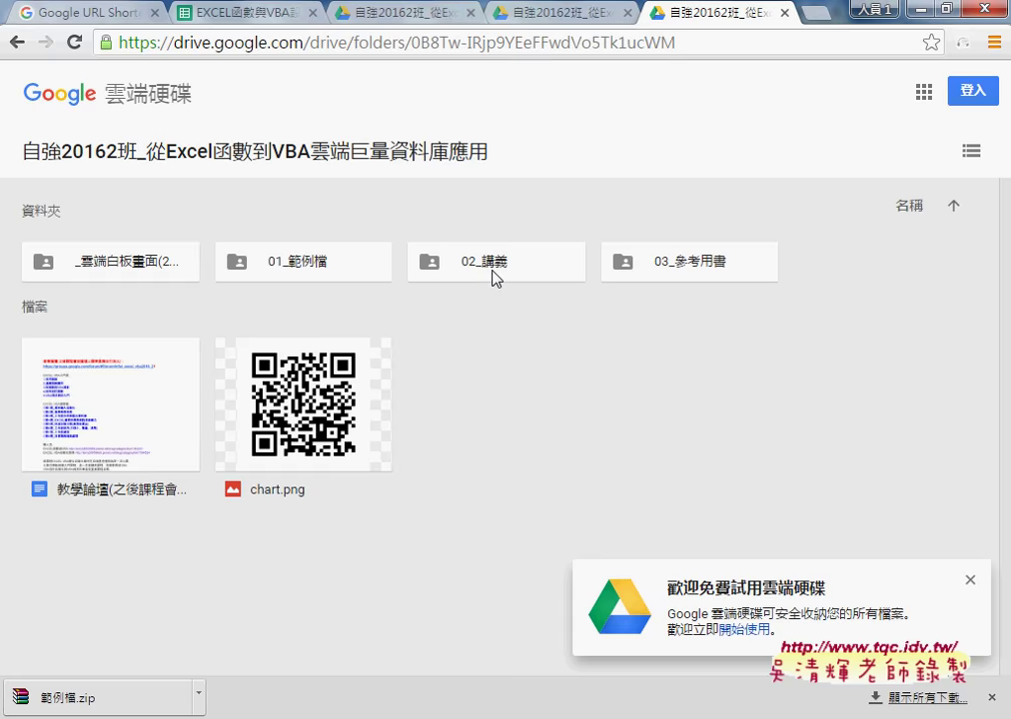
{"action": "double_click", "coordinate": [179, 335]}
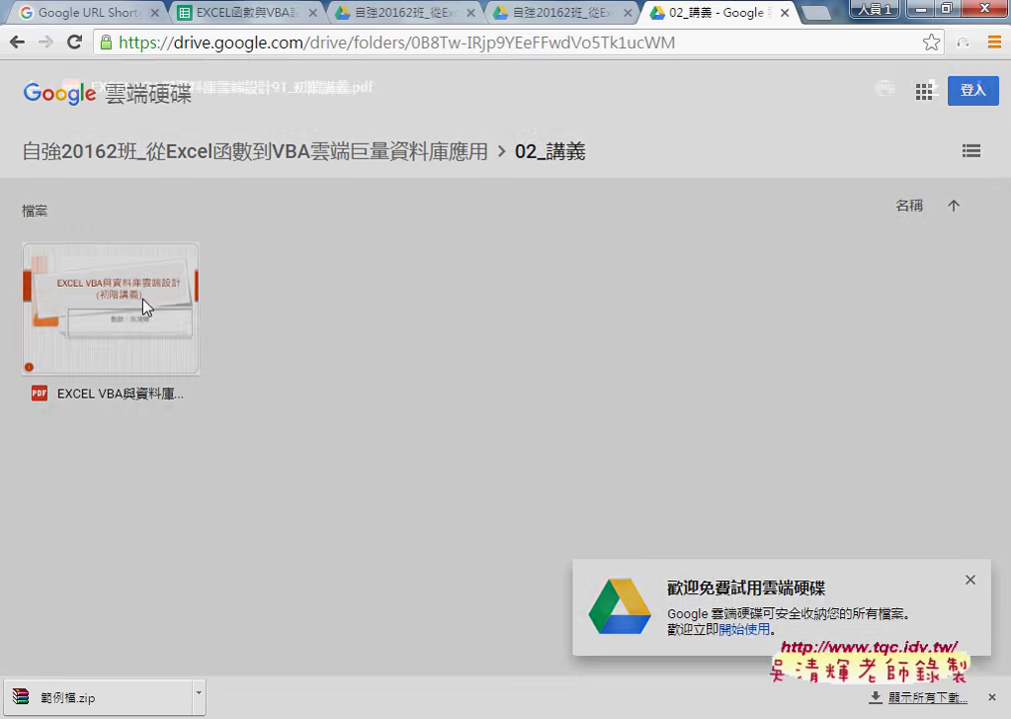
{"action": "scroll", "coordinate": [383, 333], "scroll_direction": "down", "scroll_amount": 3}
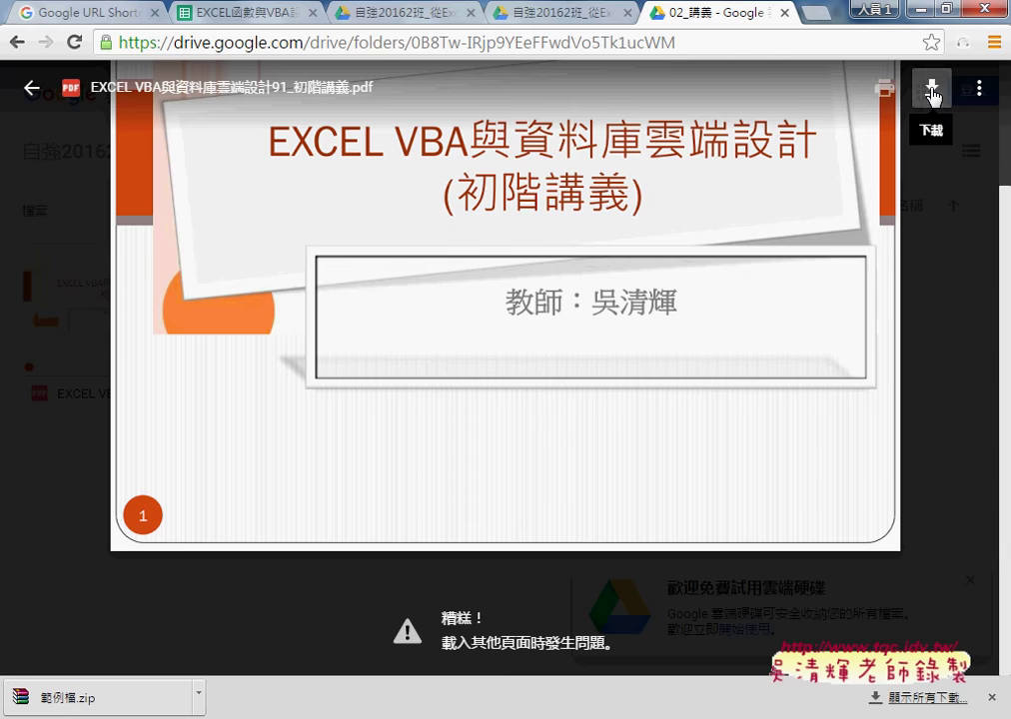
{"action": "left_click", "coordinate": [930, 91]}
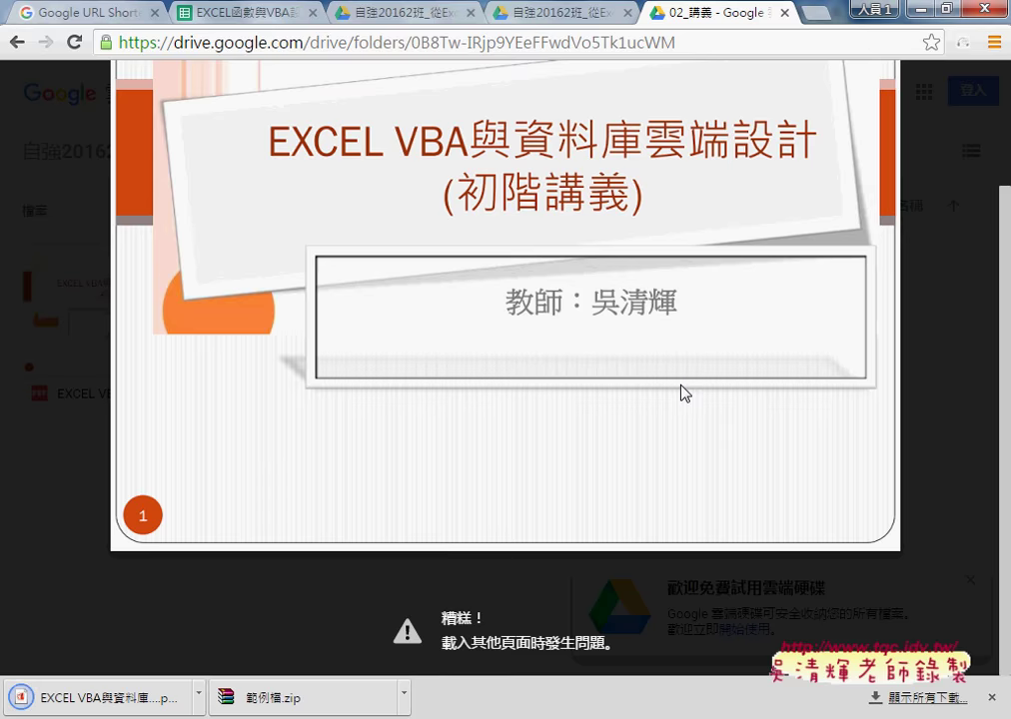
{"action": "left_click", "coordinate": [27, 90]}
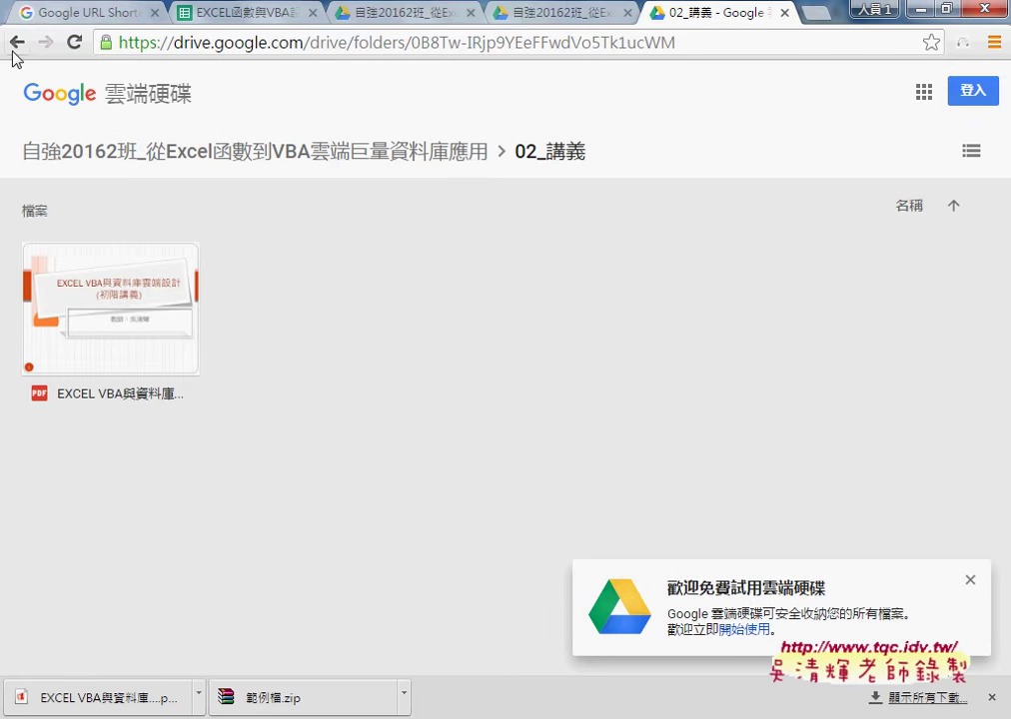
Browse to _雲端白板畫面(2016) › 01_文字與資料函數 and preview the _程式碼 document.
{"action": "left_click", "coordinate": [15, 43]}
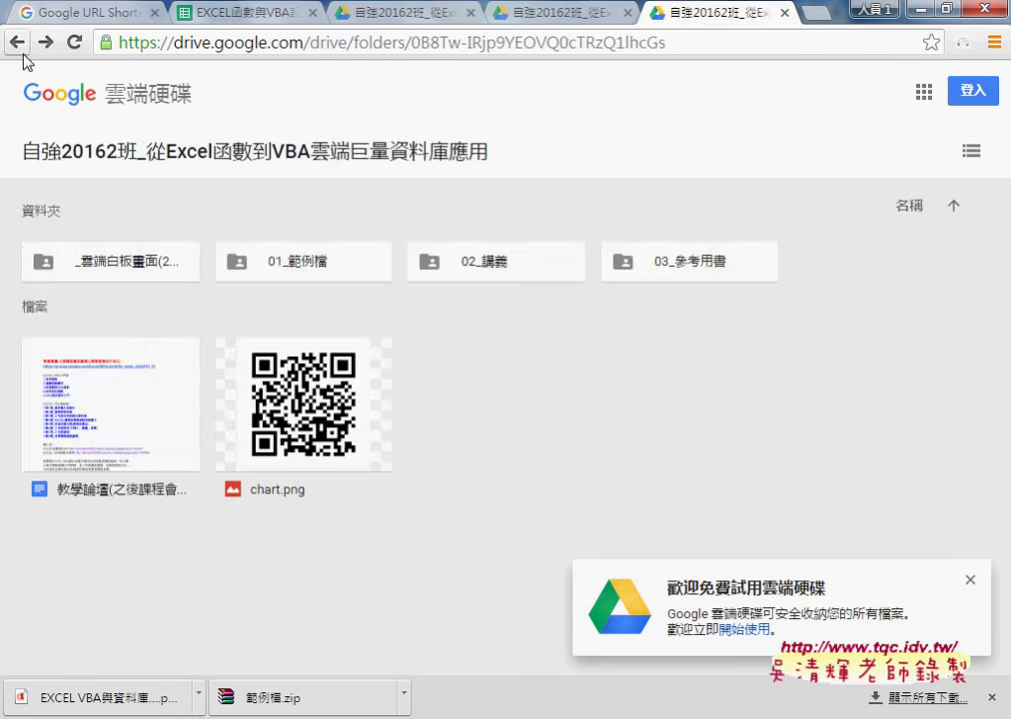
{"action": "double_click", "coordinate": [688, 284]}
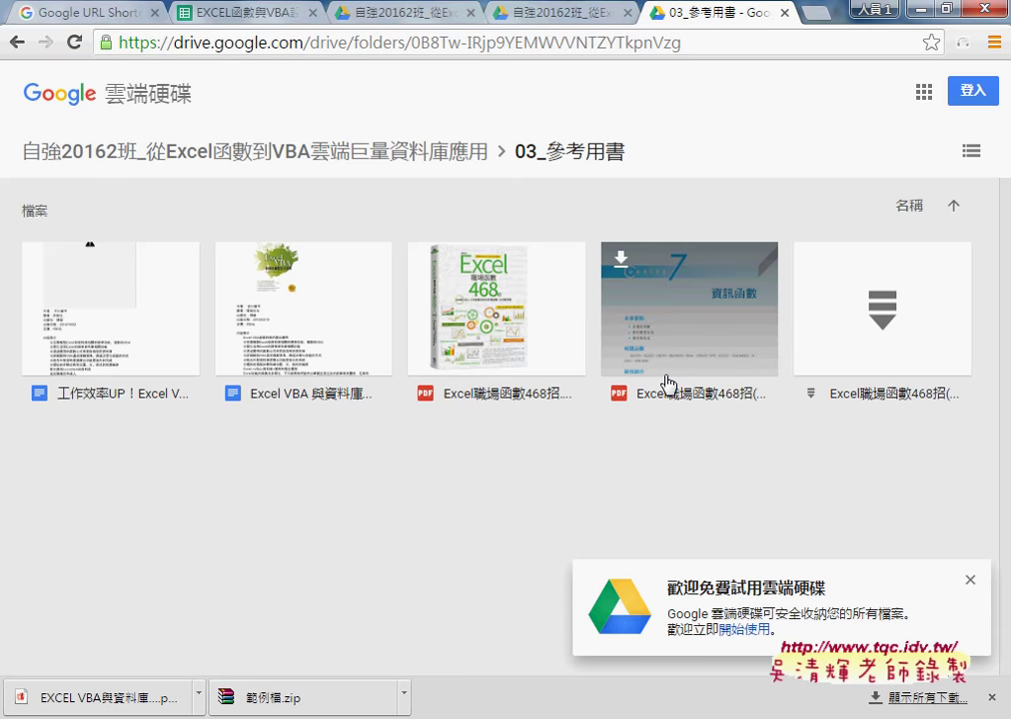
{"action": "left_click", "coordinate": [18, 43]}
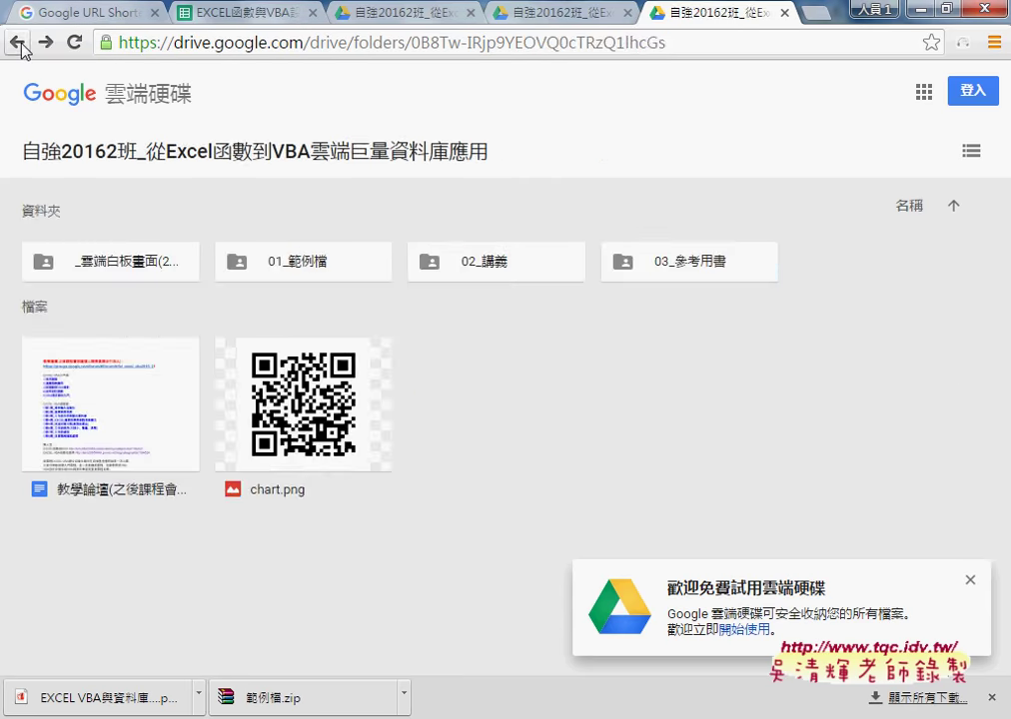
{"action": "double_click", "coordinate": [140, 263]}
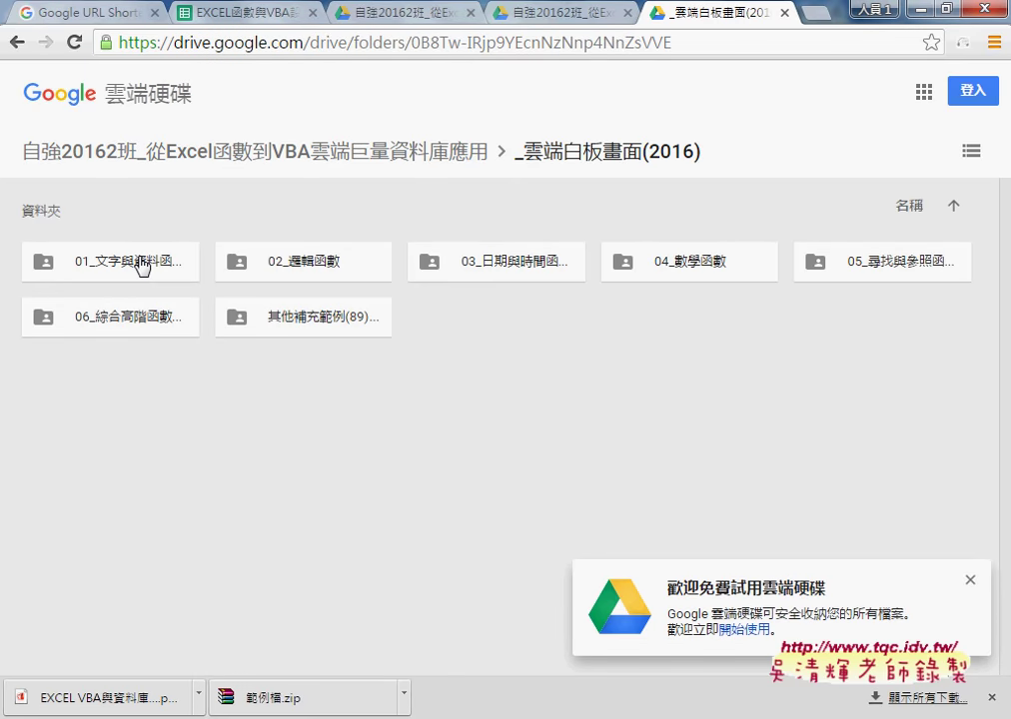
{"action": "double_click", "coordinate": [141, 264]}
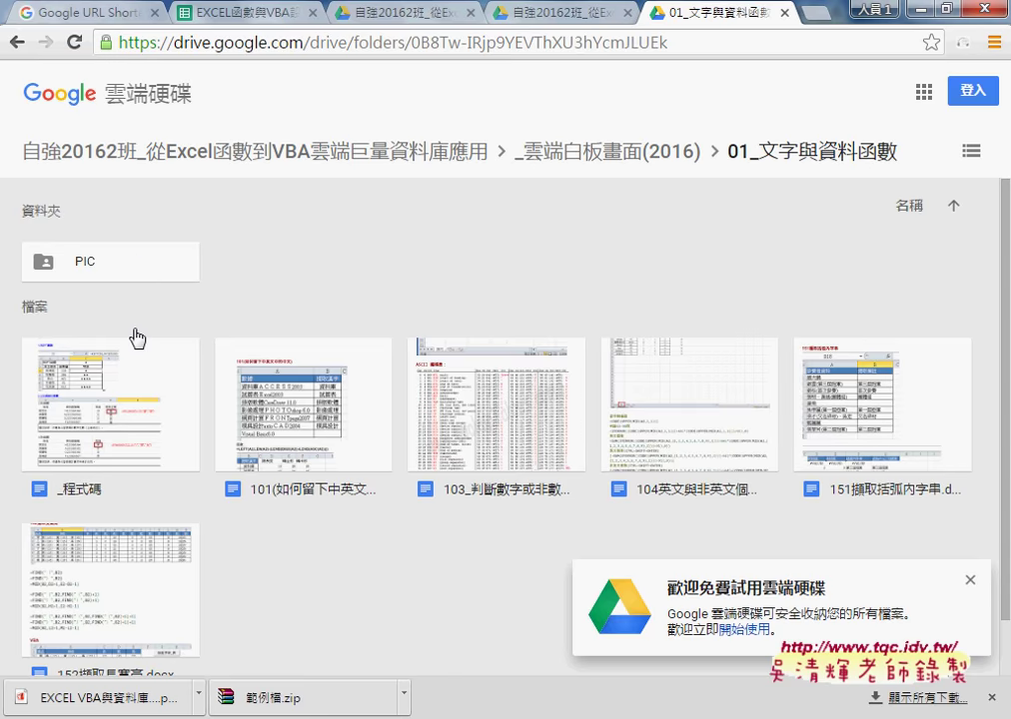
{"action": "double_click", "coordinate": [133, 395]}
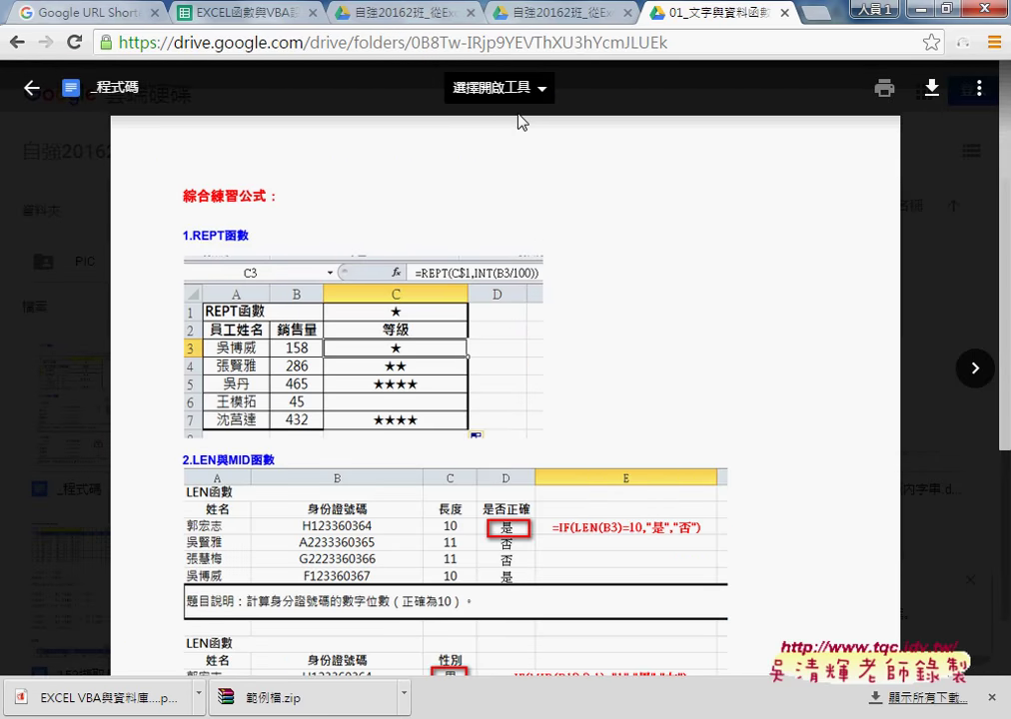
Reopen the _程式碼 preview and choose 在新視窗中開啟 to view it as a Google Doc.
{"action": "left_click", "coordinate": [979, 88]}
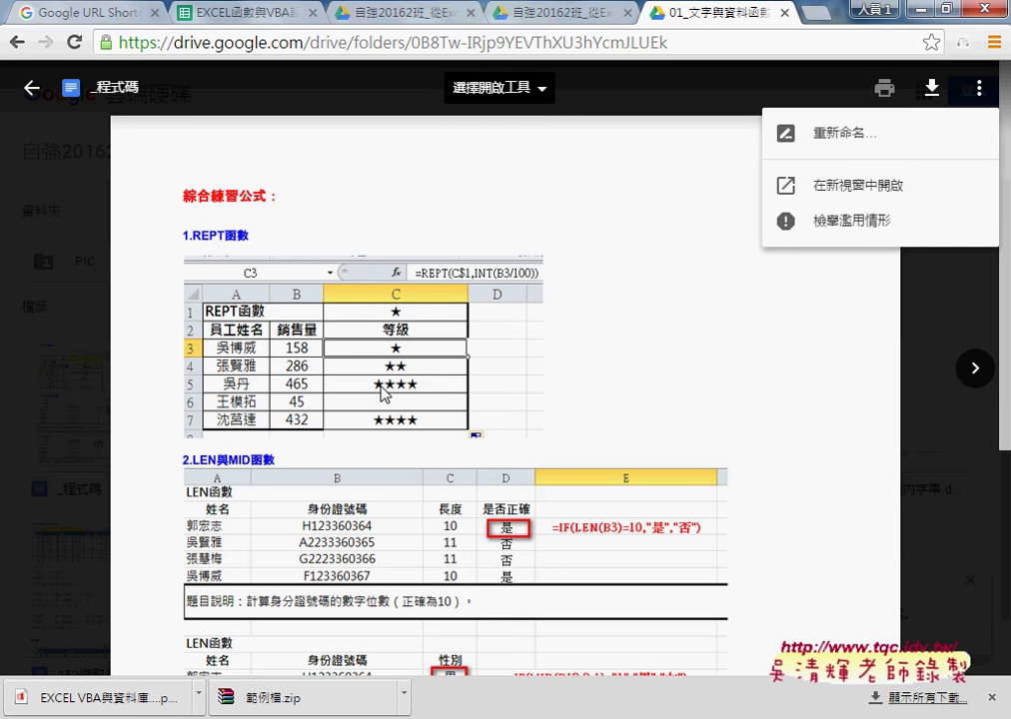
{"action": "left_click", "coordinate": [322, 266]}
{"action": "left_click", "coordinate": [31, 87]}
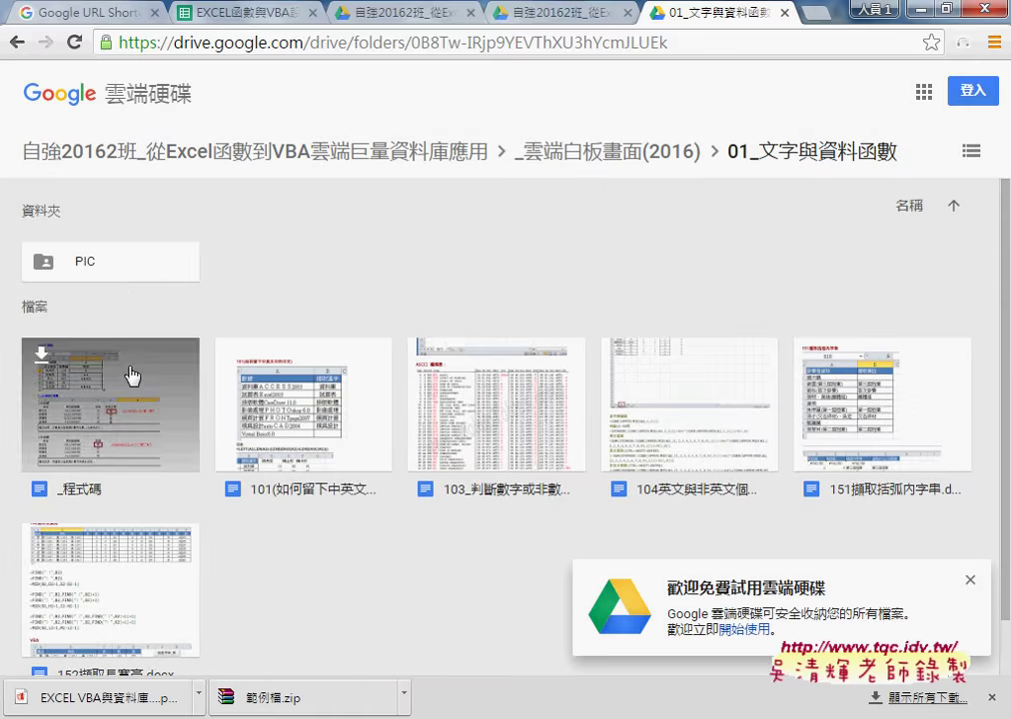
{"action": "double_click", "coordinate": [133, 411]}
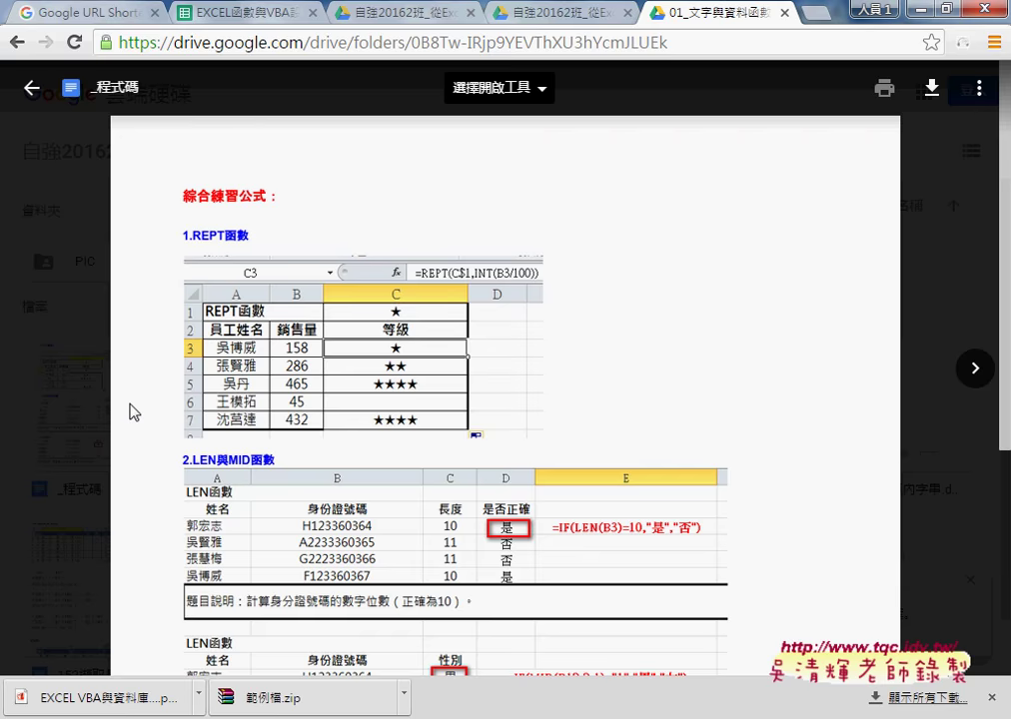
{"action": "scroll", "coordinate": [165, 405], "scroll_direction": "down", "scroll_amount": 2}
{"action": "scroll", "coordinate": [165, 409], "scroll_direction": "up", "scroll_amount": 2}
{"action": "scroll", "coordinate": [300, 394], "scroll_direction": "down", "scroll_amount": 1}
{"action": "scroll", "coordinate": [300, 394], "scroll_direction": "down", "scroll_amount": 2}
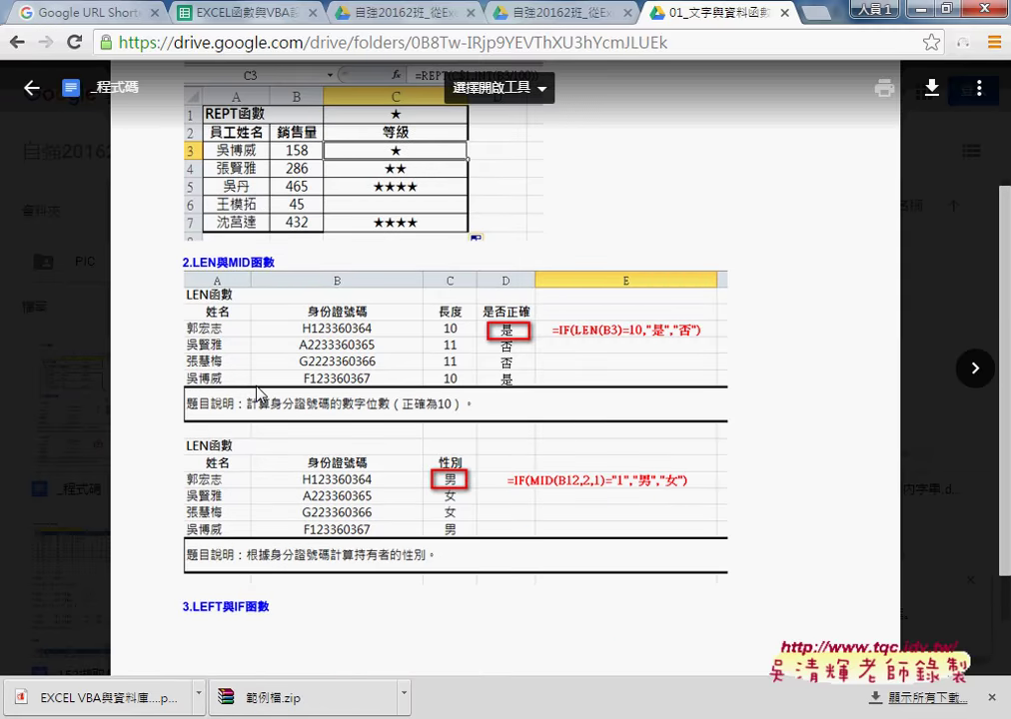
{"action": "scroll", "coordinate": [499, 320], "scroll_direction": "up", "scroll_amount": 1}
{"action": "scroll", "coordinate": [667, 249], "scroll_direction": "up", "scroll_amount": 2}
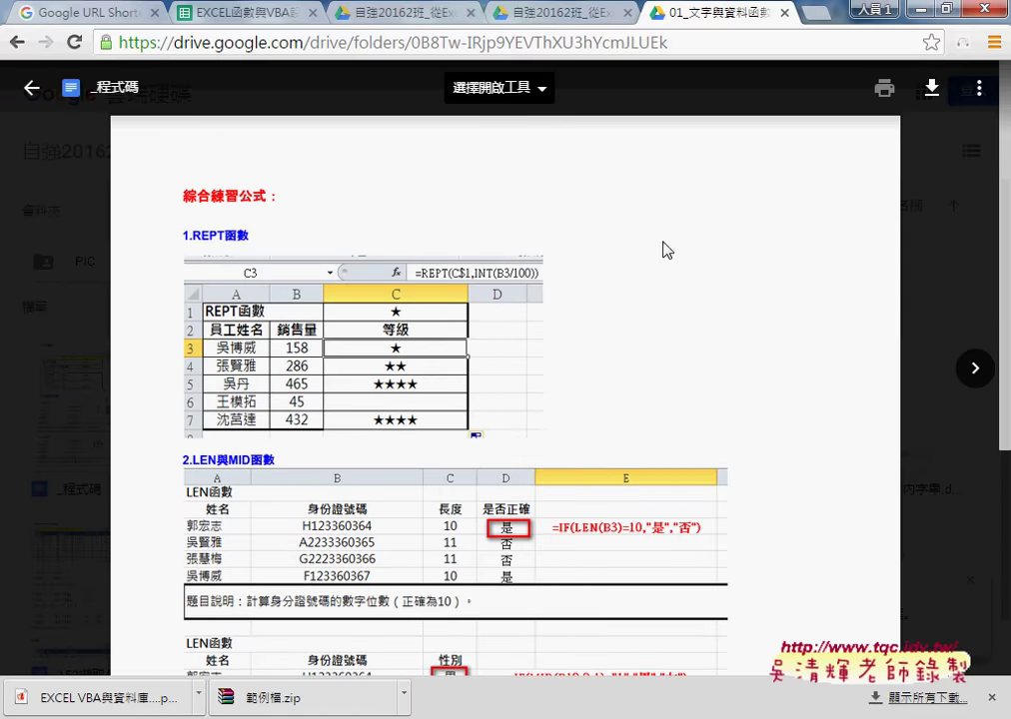
{"action": "left_click", "coordinate": [979, 88]}
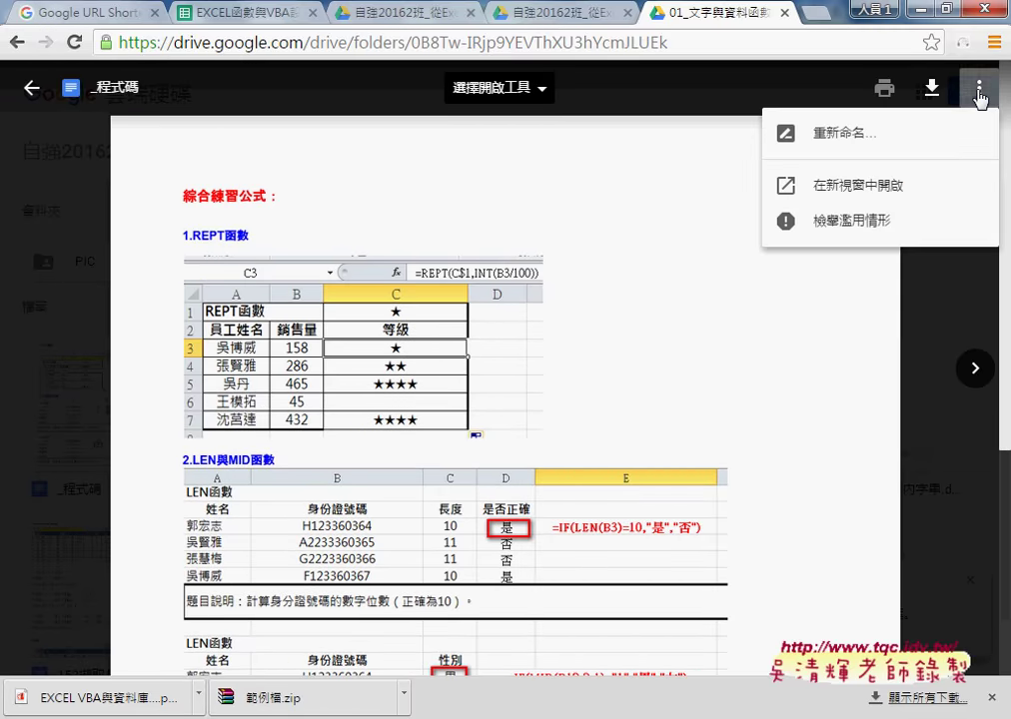
{"action": "left_click", "coordinate": [844, 197]}
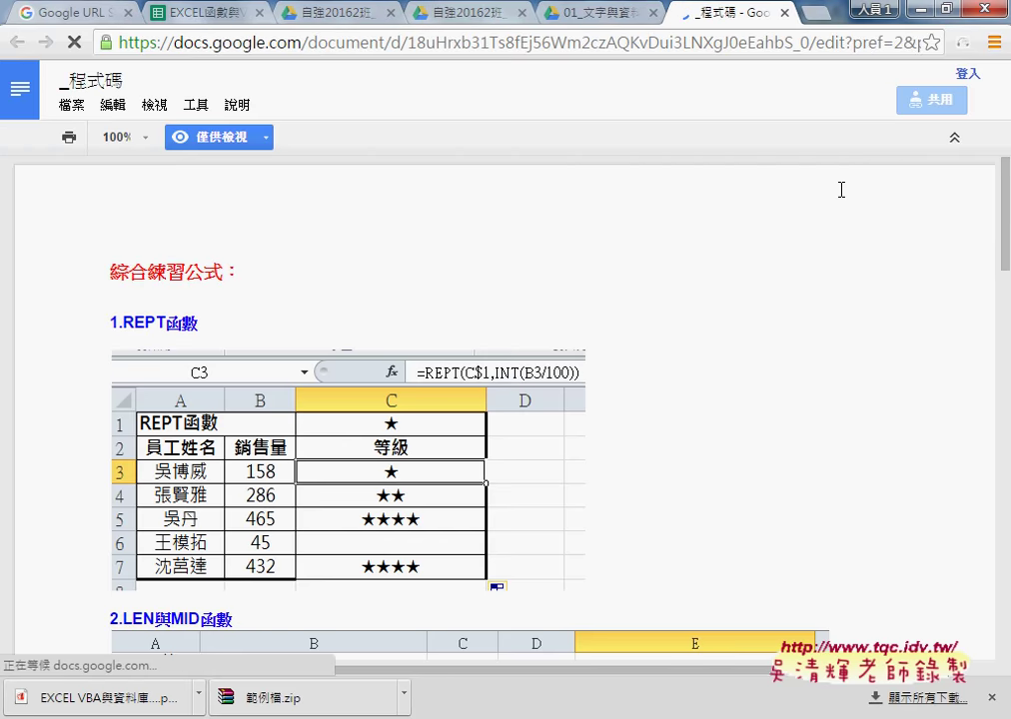
Scroll down to the VBA routines in _程式碼 and select the 門號 subroutine code.
{"action": "scroll", "coordinate": [814, 331], "scroll_direction": "down", "scroll_amount": 2}
{"action": "scroll", "coordinate": [814, 331], "scroll_direction": "down", "scroll_amount": 2}
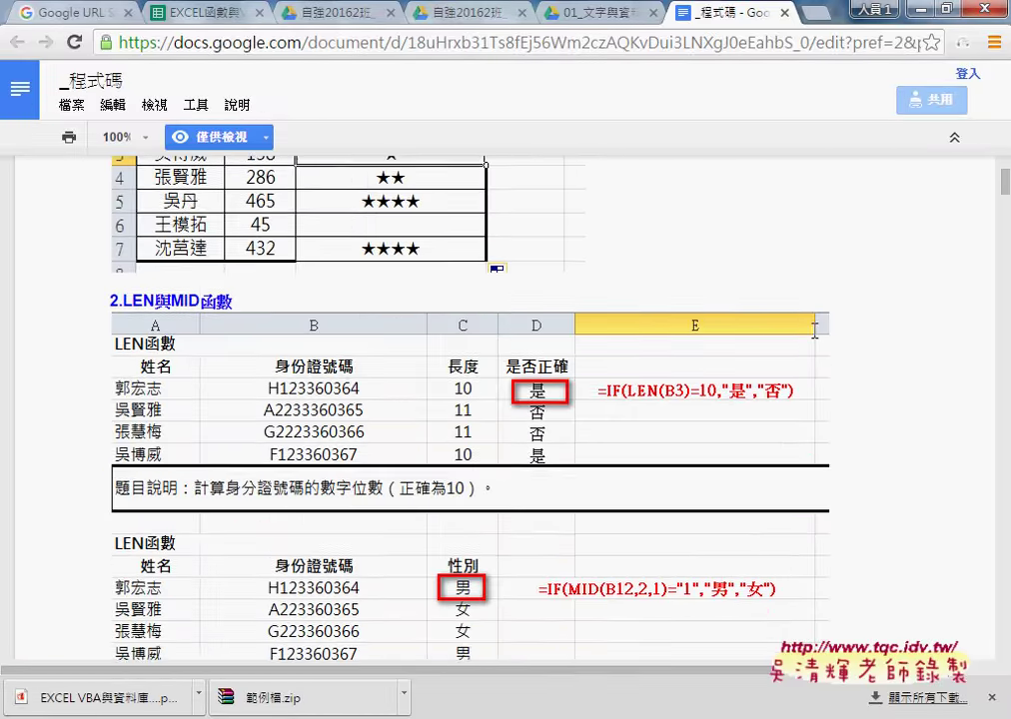
{"action": "scroll", "coordinate": [814, 330], "scroll_direction": "down", "scroll_amount": 2}
{"action": "scroll", "coordinate": [814, 331], "scroll_direction": "down", "scroll_amount": 4}
{"action": "scroll", "coordinate": [814, 331], "scroll_direction": "down", "scroll_amount": 5}
{"action": "scroll", "coordinate": [814, 331], "scroll_direction": "down", "scroll_amount": 5}
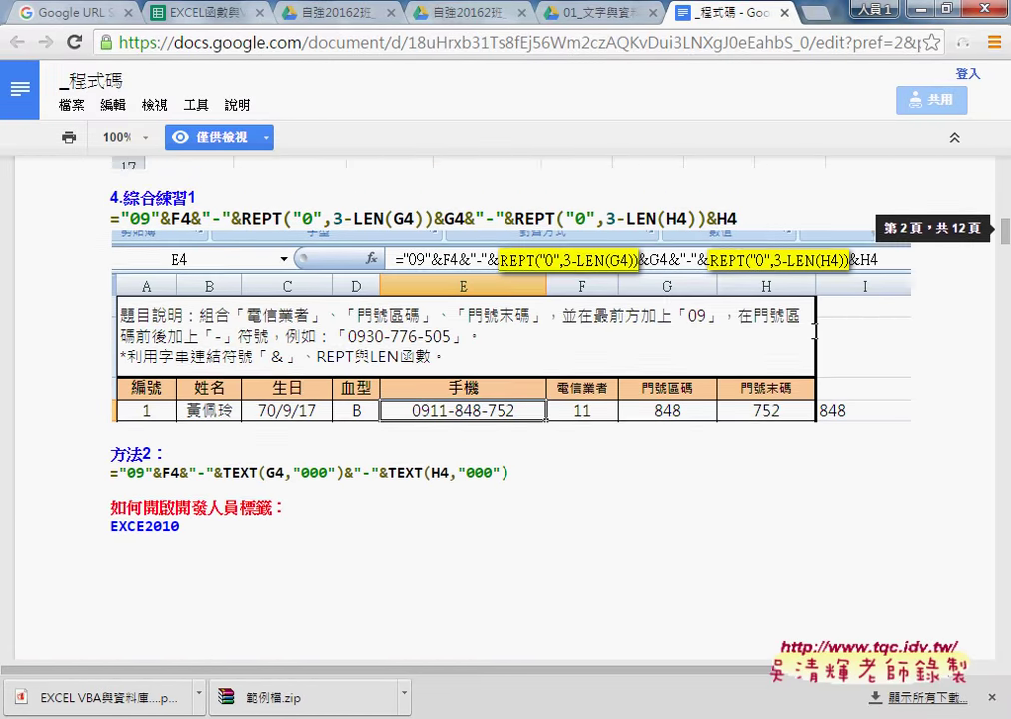
{"action": "scroll", "coordinate": [814, 331], "scroll_direction": "down", "scroll_amount": 1}
{"action": "scroll", "coordinate": [814, 330], "scroll_direction": "down", "scroll_amount": 3}
{"action": "scroll", "coordinate": [814, 331], "scroll_direction": "down", "scroll_amount": 2}
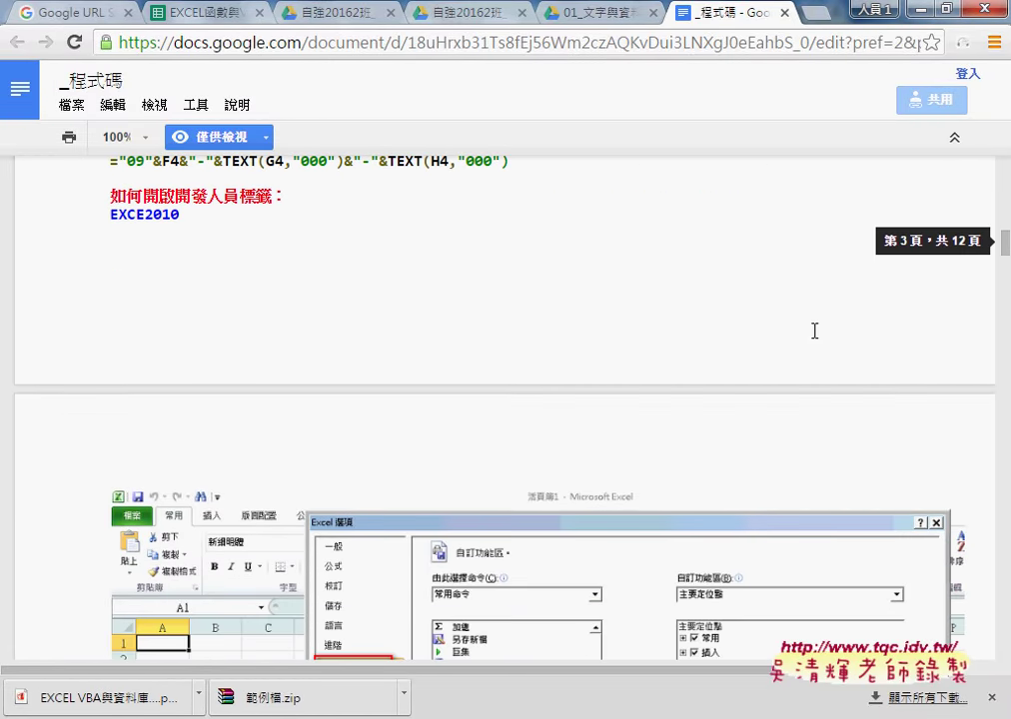
{"action": "scroll", "coordinate": [814, 330], "scroll_direction": "down", "scroll_amount": 6}
{"action": "scroll", "coordinate": [814, 330], "scroll_direction": "down", "scroll_amount": 6}
{"action": "scroll", "coordinate": [814, 331], "scroll_direction": "down", "scroll_amount": 5}
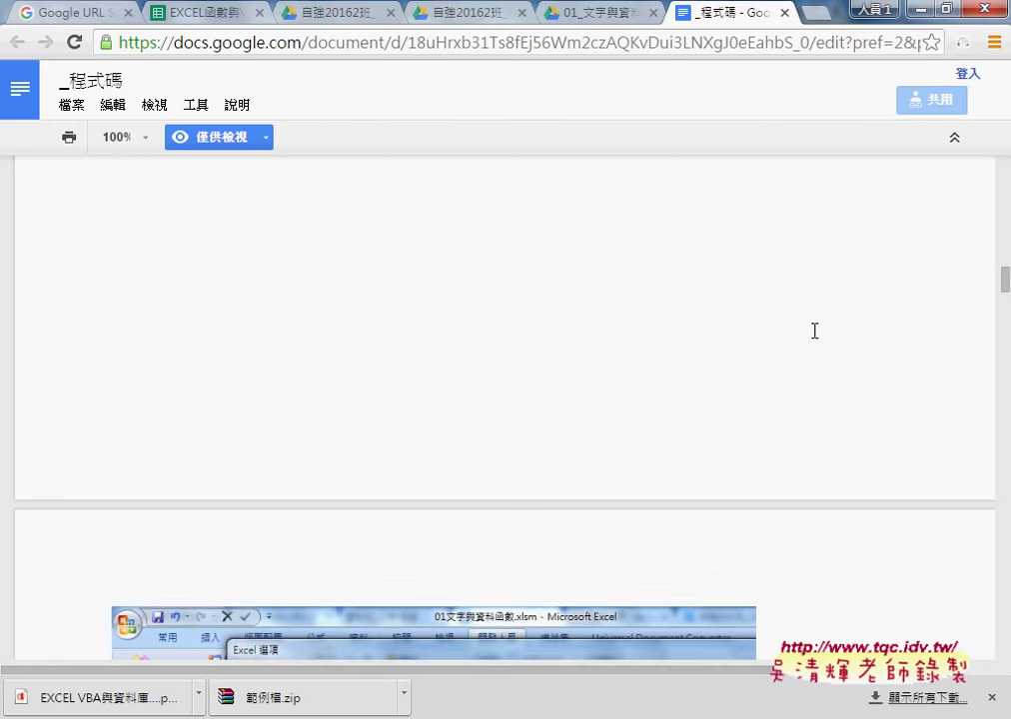
{"action": "scroll", "coordinate": [814, 330], "scroll_direction": "down", "scroll_amount": 1}
{"action": "scroll", "coordinate": [814, 330], "scroll_direction": "down", "scroll_amount": 3}
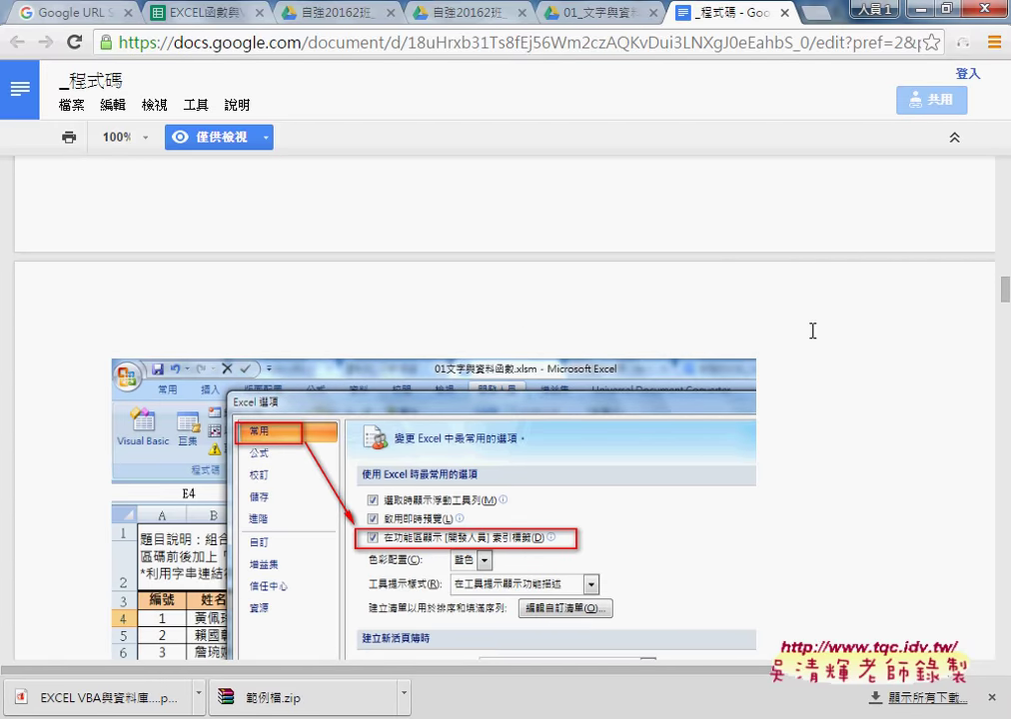
{"action": "scroll", "coordinate": [812, 330], "scroll_direction": "down", "scroll_amount": 5}
{"action": "scroll", "coordinate": [812, 331], "scroll_direction": "down", "scroll_amount": 6}
{"action": "scroll", "coordinate": [811, 330], "scroll_direction": "down", "scroll_amount": 5}
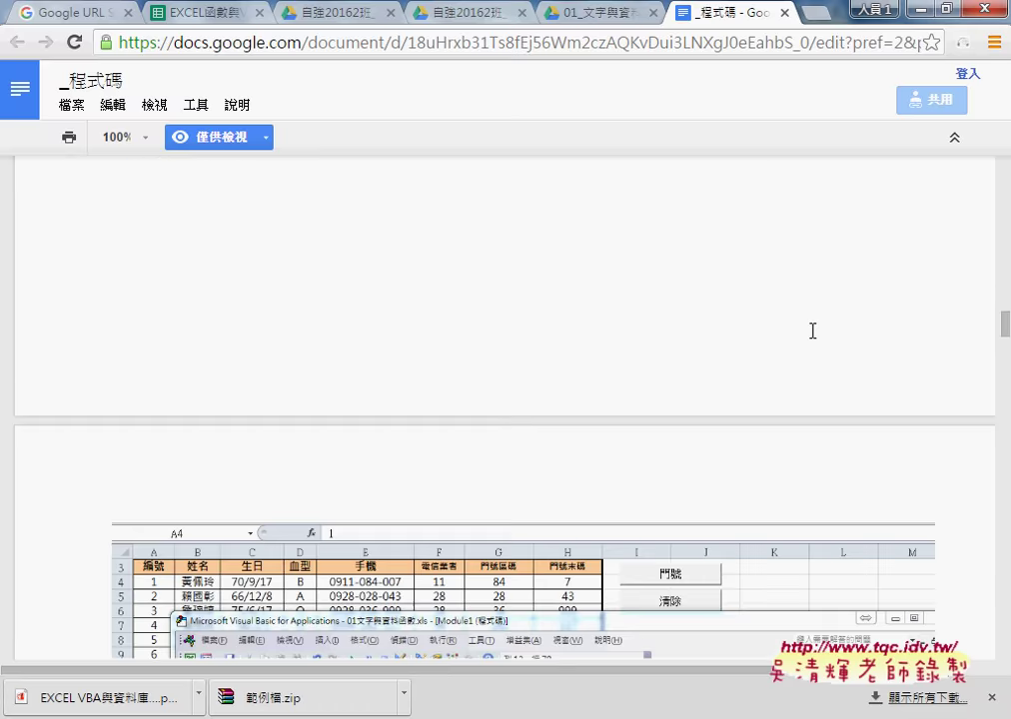
{"action": "scroll", "coordinate": [812, 330], "scroll_direction": "down", "scroll_amount": 5}
{"action": "scroll", "coordinate": [812, 330], "scroll_direction": "down", "scroll_amount": 5}
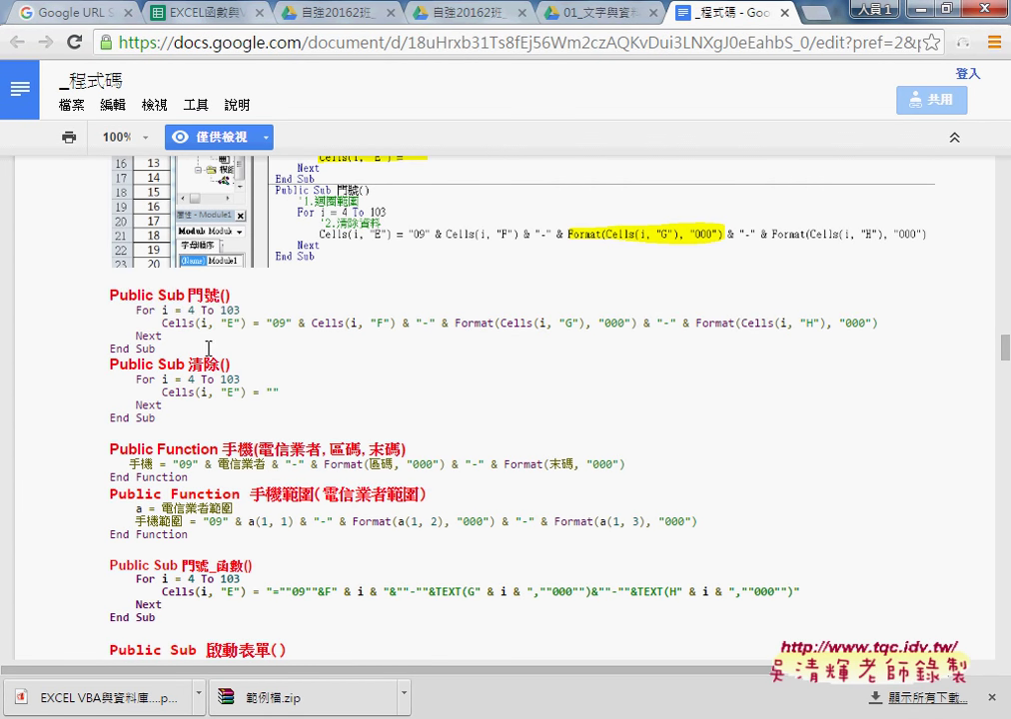
{"action": "left_click_drag", "start_coordinate": [97, 302], "coordinate": [228, 350]}
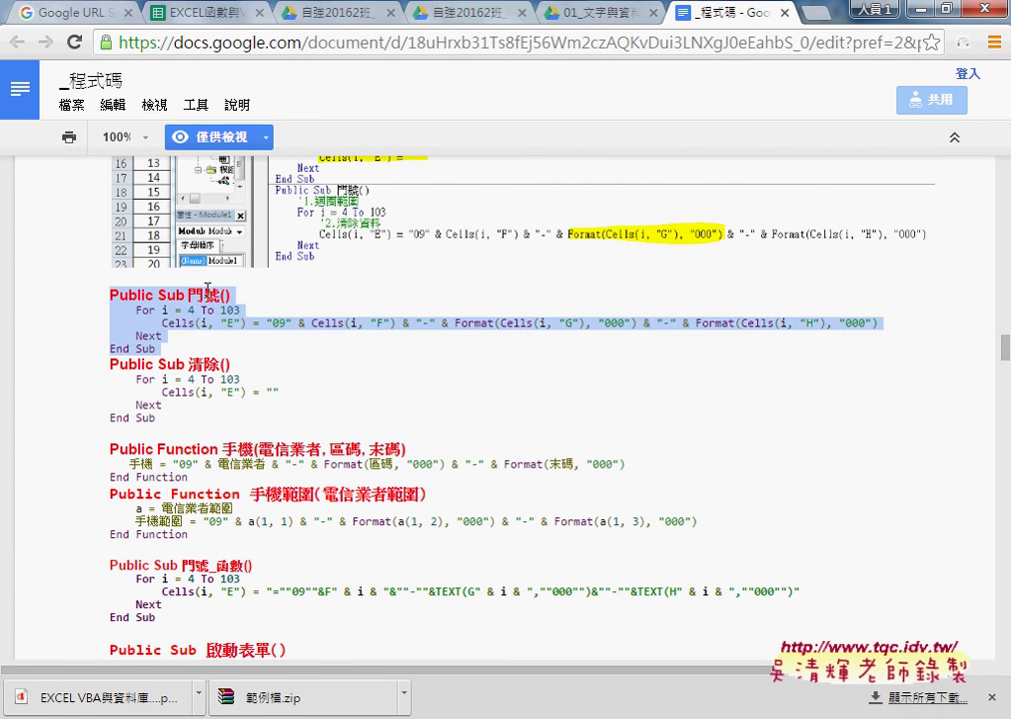
Reselect just the 手機 and 手機範圍 Public Function blocks, then return to the Drive tab.
{"action": "left_click_drag", "start_coordinate": [182, 416], "coordinate": [97, 299]}
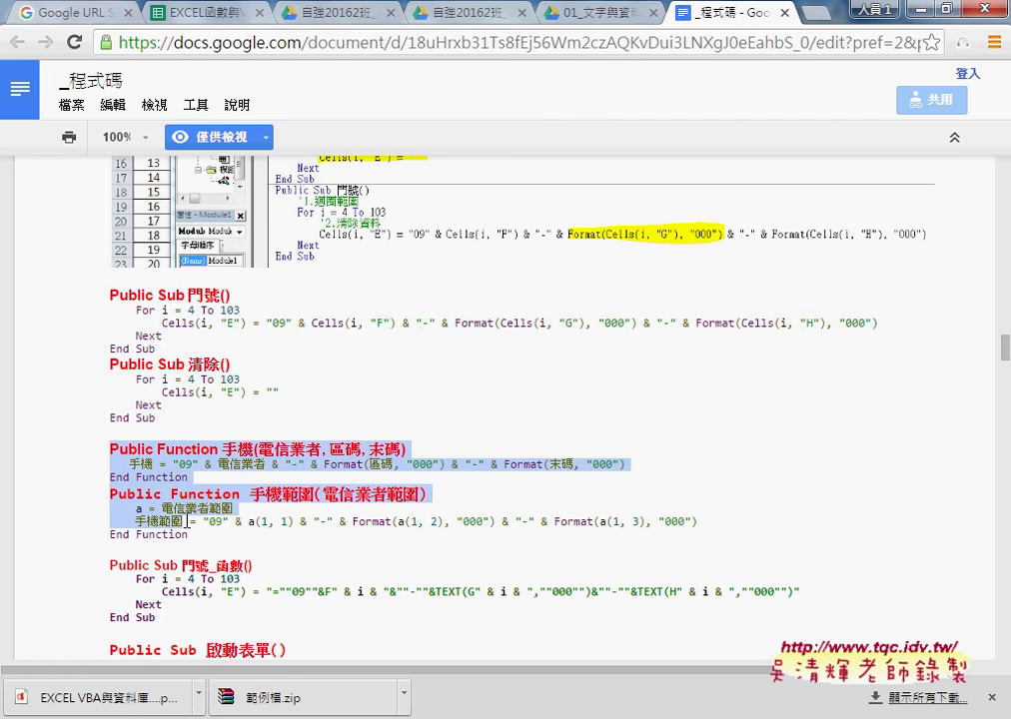
{"action": "left_click_drag", "start_coordinate": [107, 447], "coordinate": [200, 535]}
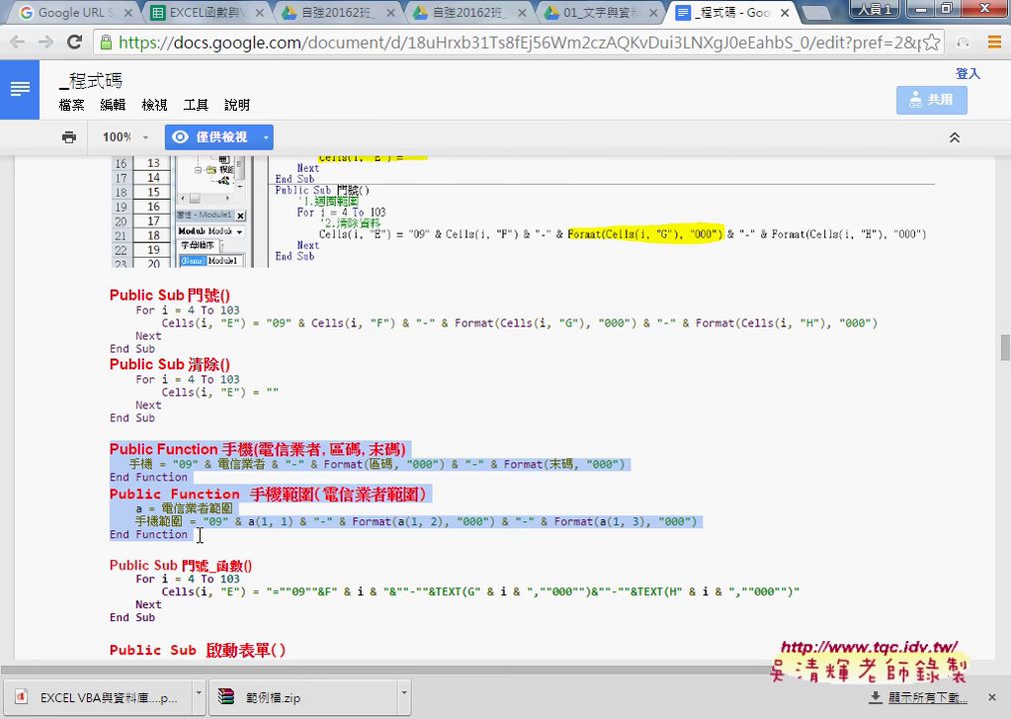
{"action": "left_click", "coordinate": [582, 18]}
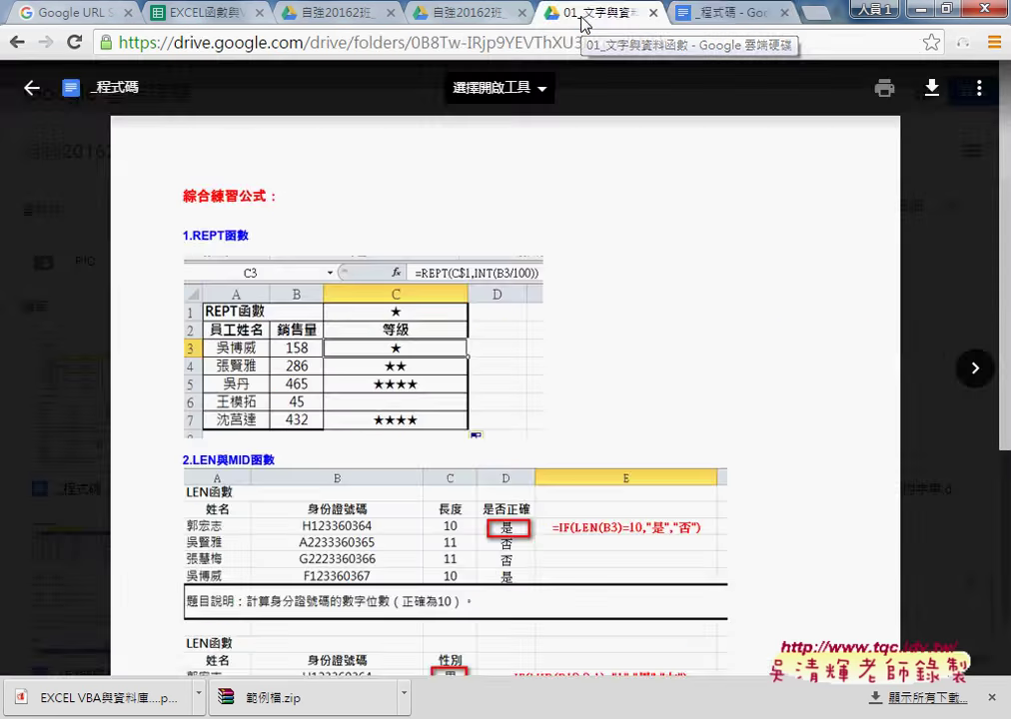
Reopen the _程式碼 preview in Drive and close the separate _程式碼 Google Docs tab.
{"action": "left_click", "coordinate": [31, 93]}
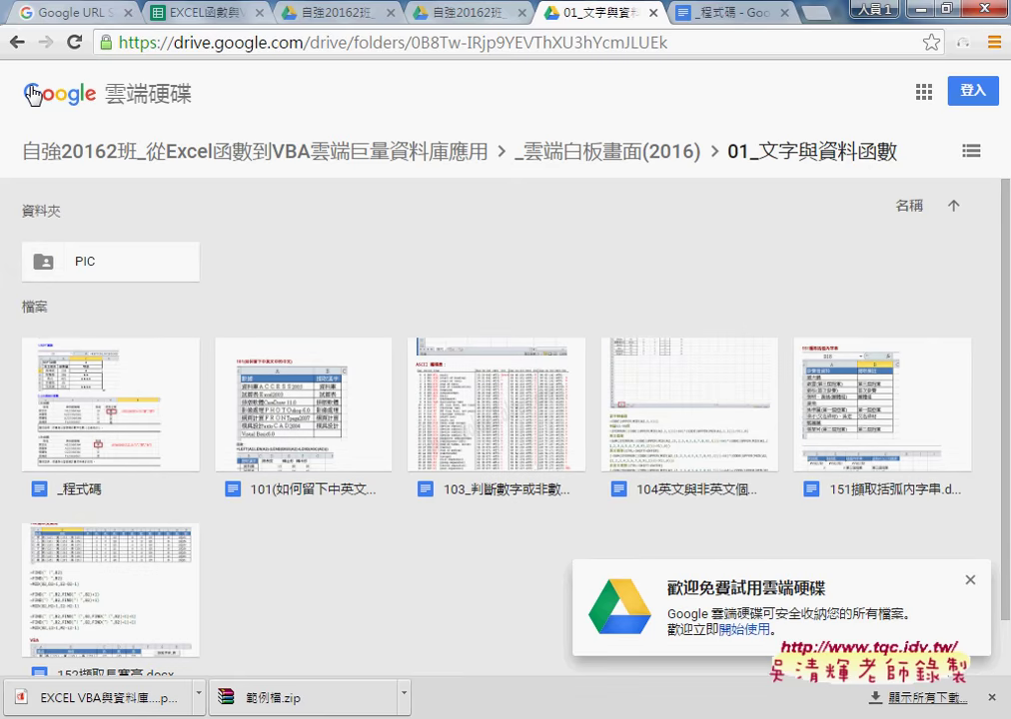
{"action": "double_click", "coordinate": [118, 420]}
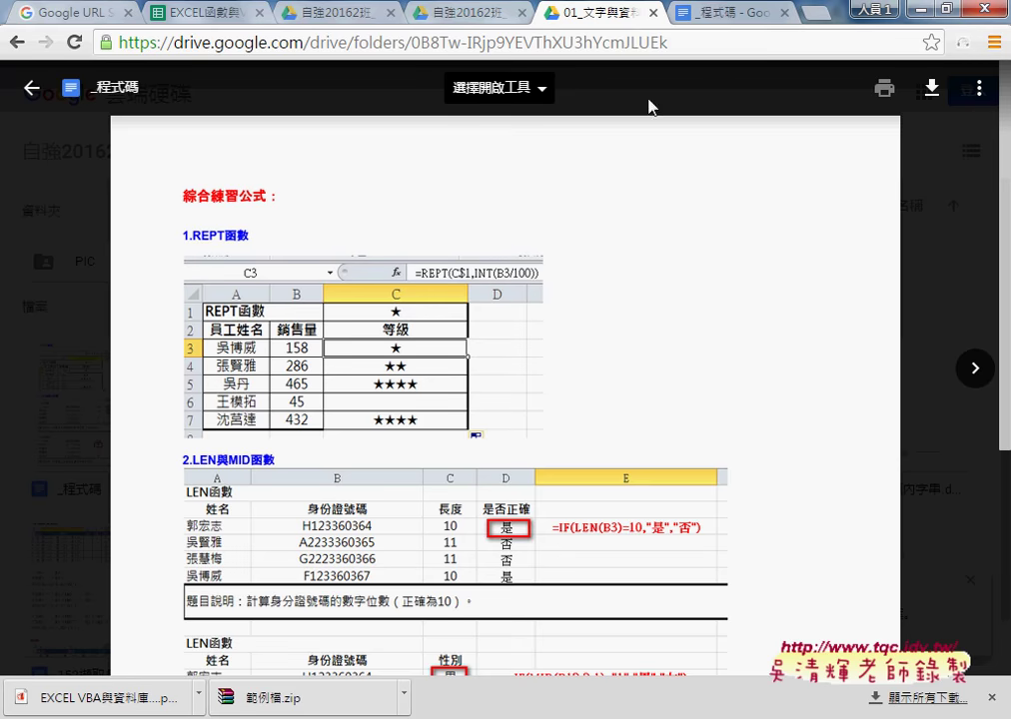
{"action": "left_click", "coordinate": [705, 18]}
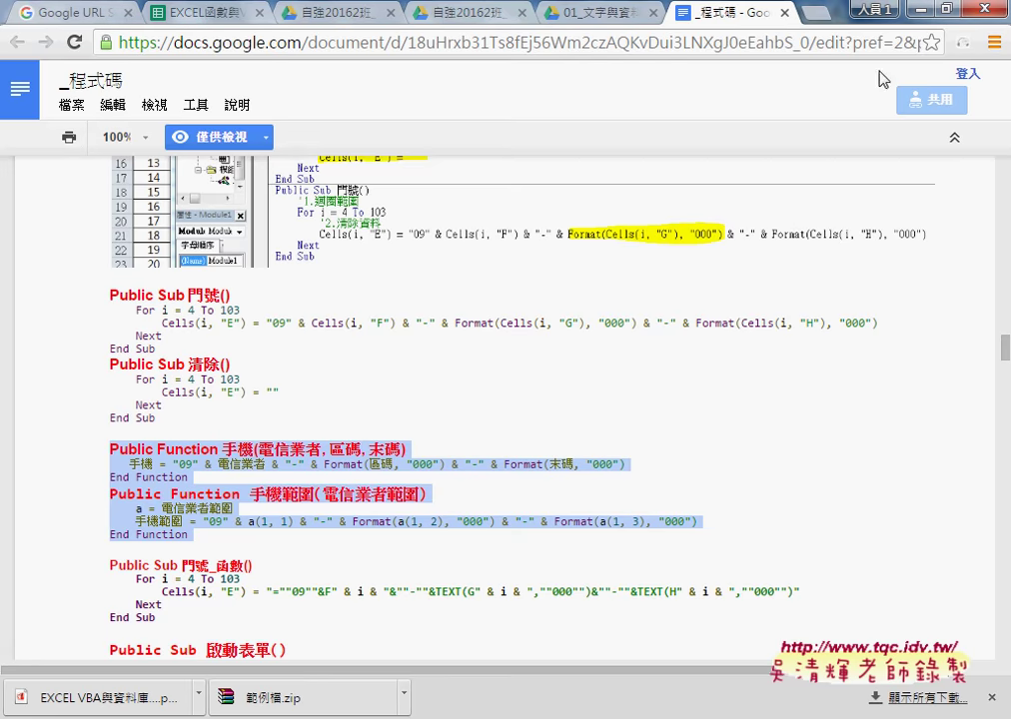
{"action": "left_click", "coordinate": [785, 13]}
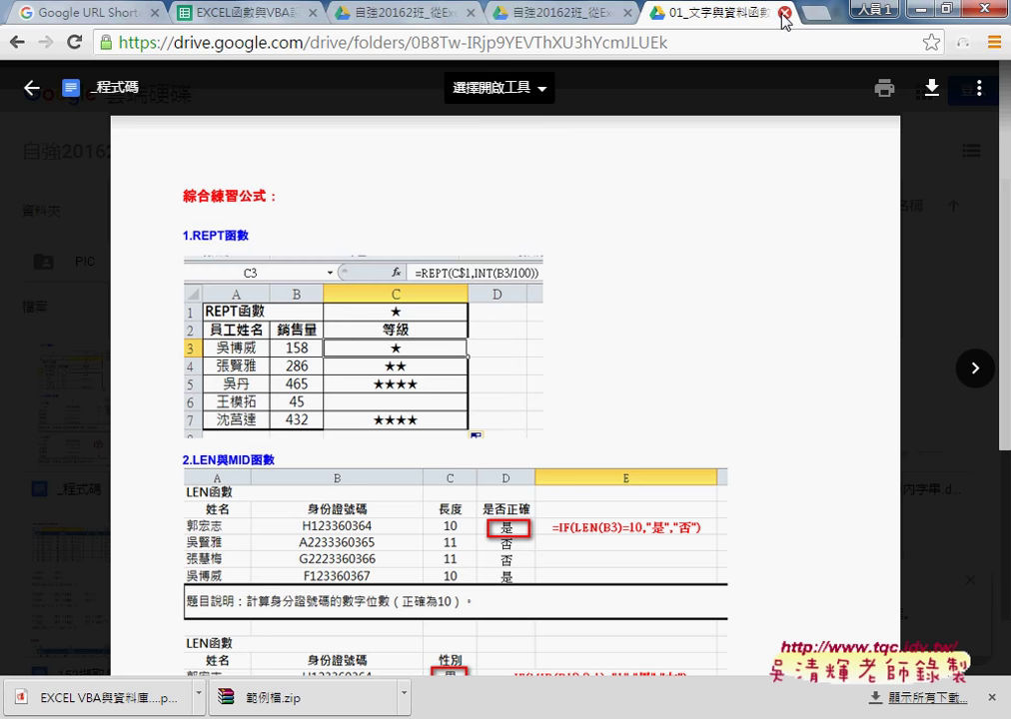
Close the 01_文字與資料函數 tab and the duplicate course folder tab.
{"action": "left_click", "coordinate": [783, 13]}
{"action": "left_click", "coordinate": [761, 13]}
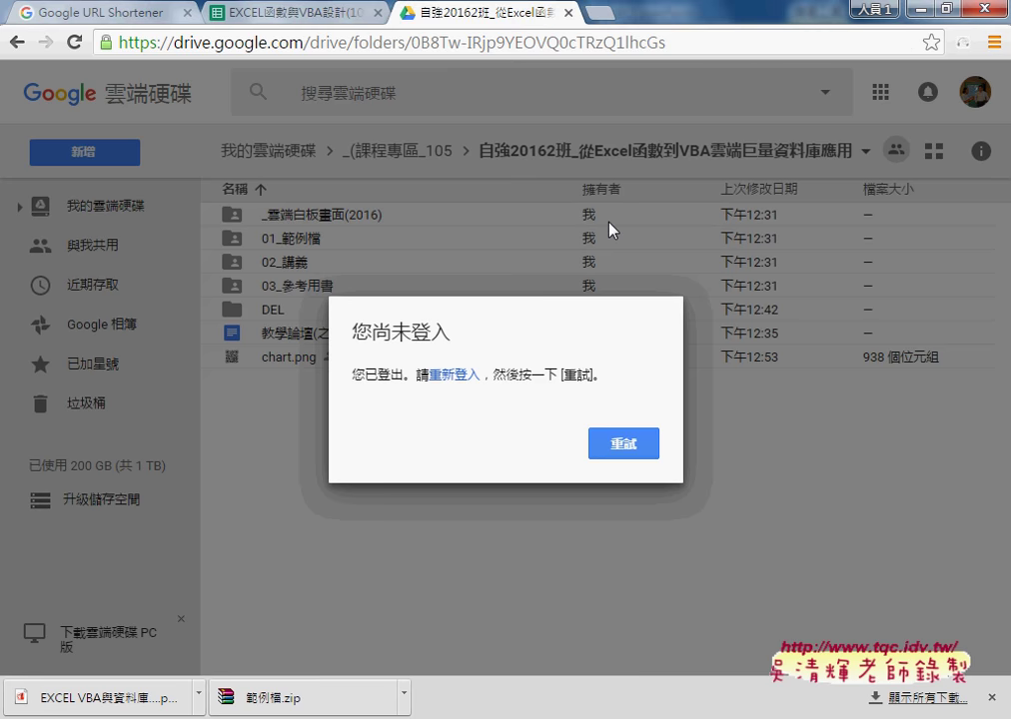